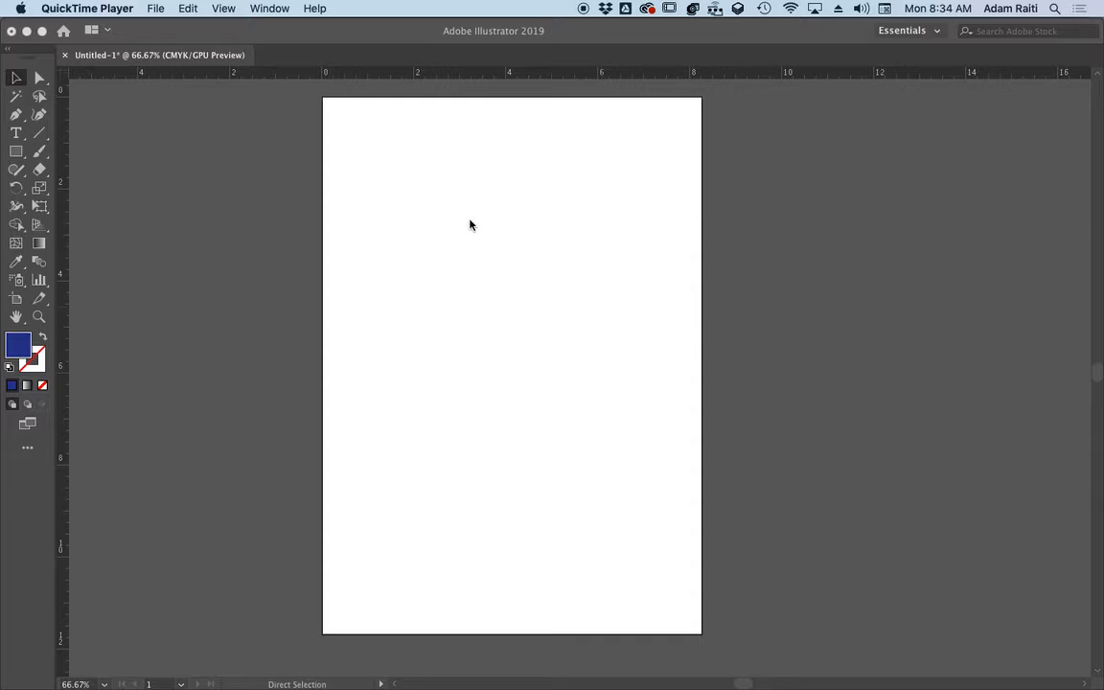
Make Layer 3 the active layer and move the Align and Pathfinder group up over the layer list
click(18, 249)
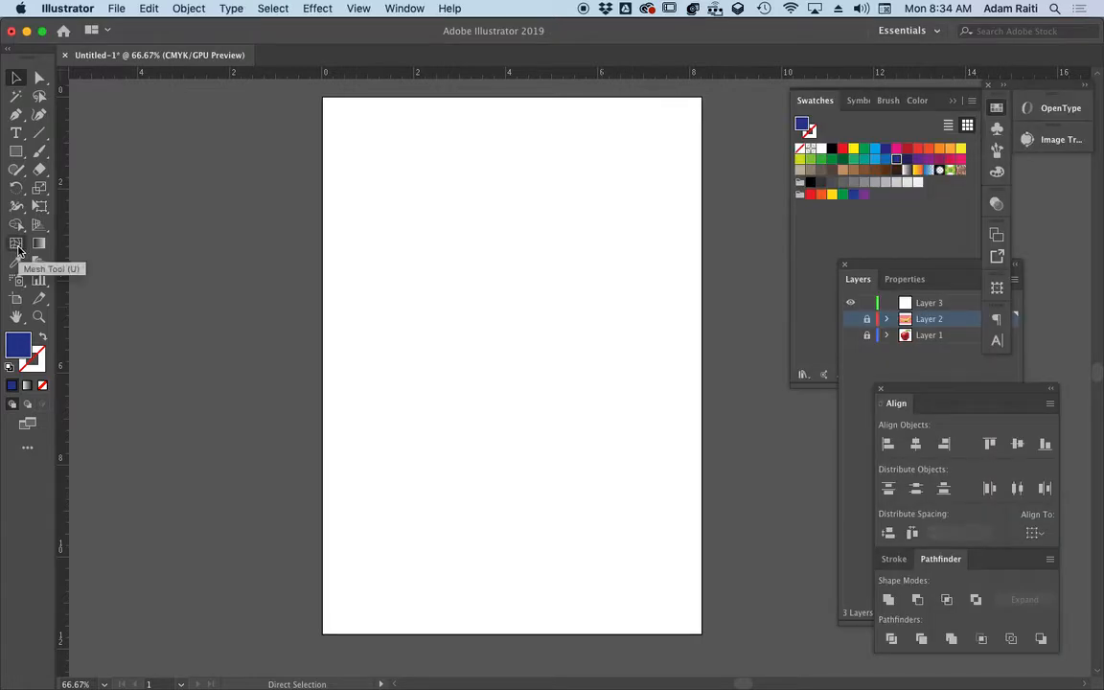
drag(17, 151, 82, 188)
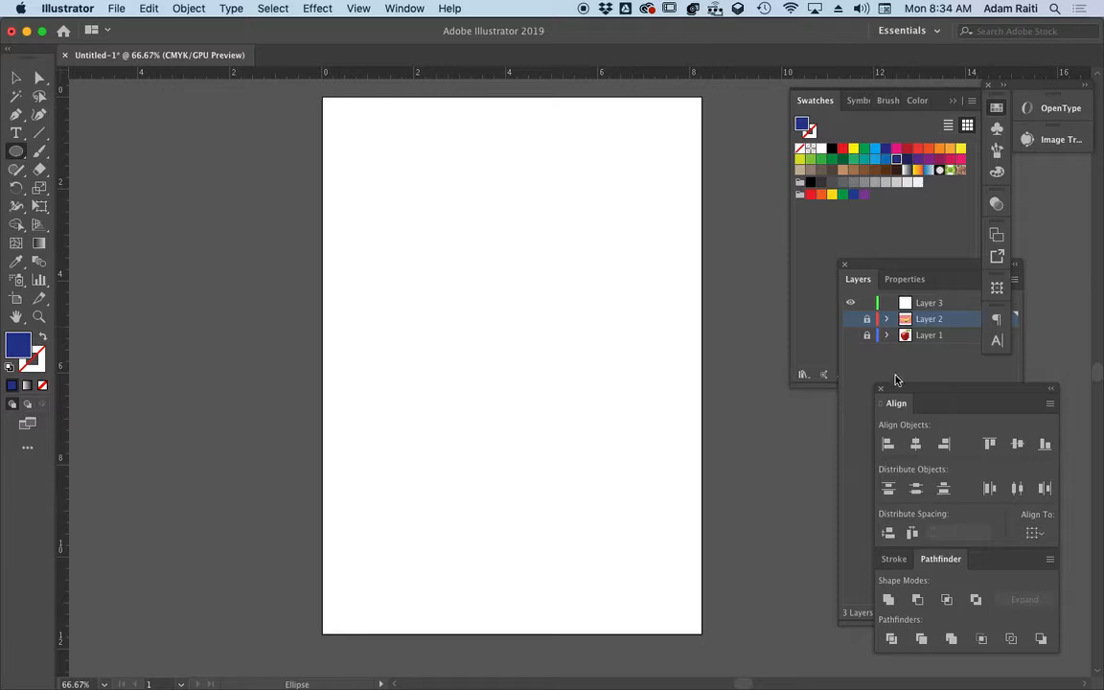
click(935, 303)
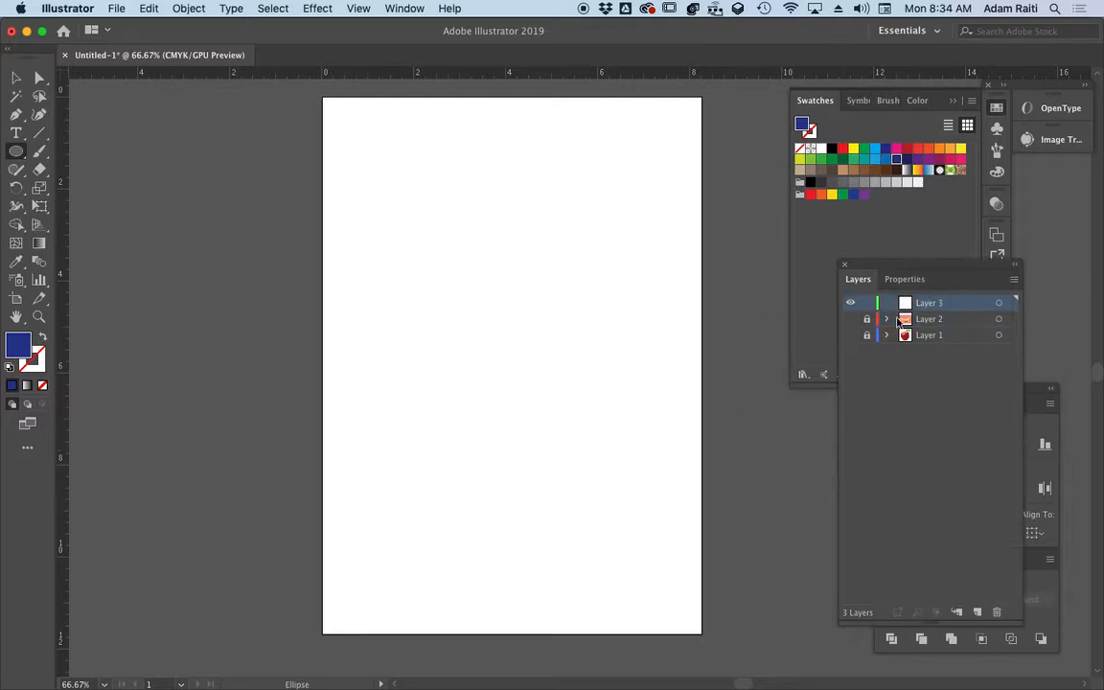
drag(1033, 387, 996, 316)
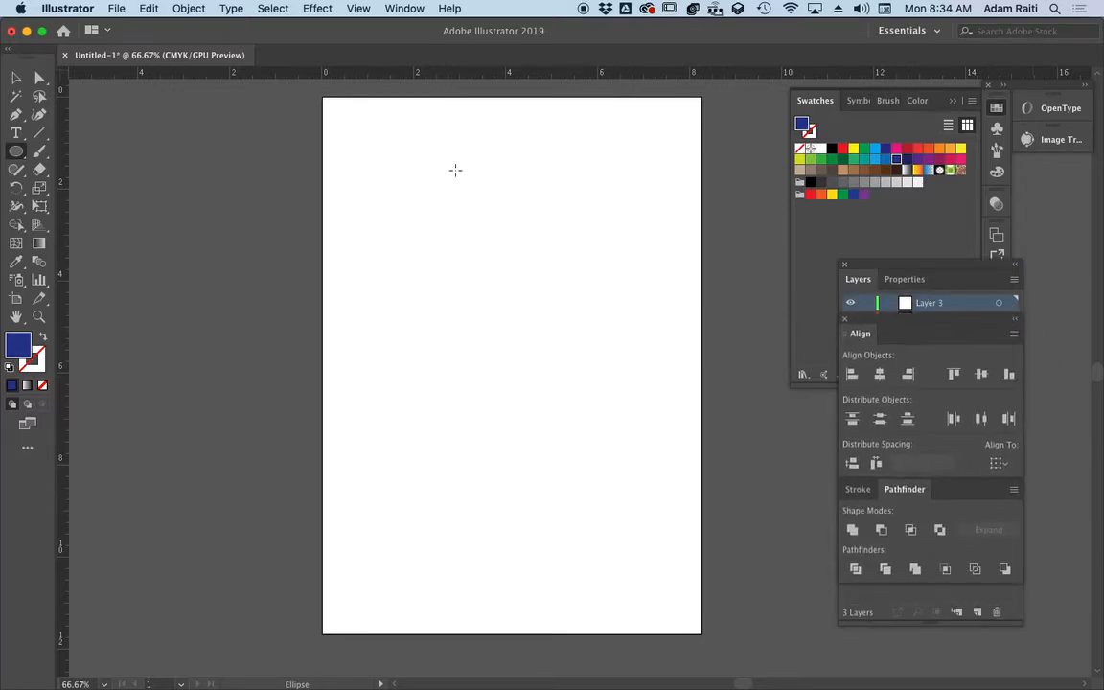
Draw a large circle with no fill and a black stroke on the upper half of the artboard, and shift it slightly down
click(10, 366)
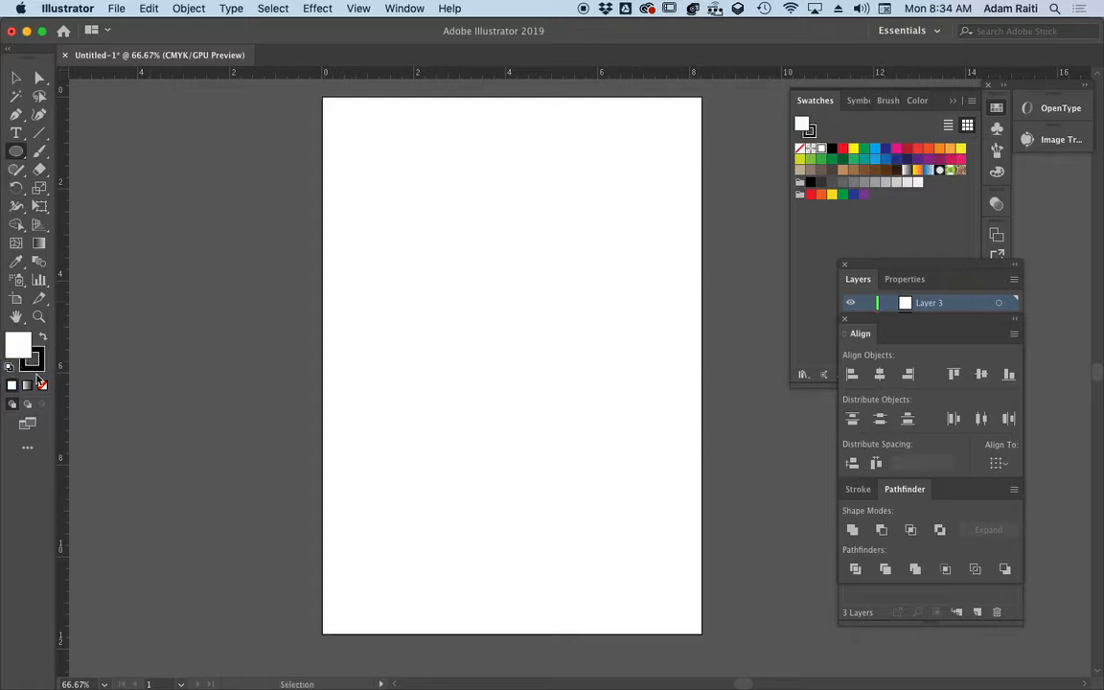
click(41, 386)
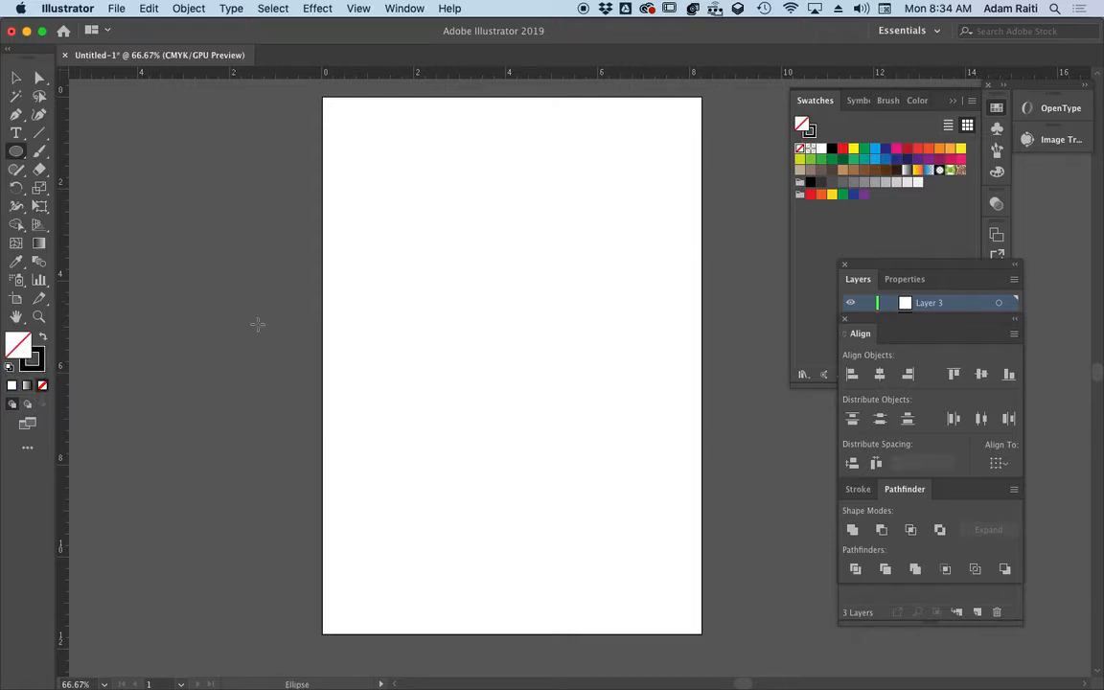
drag(399, 164, 596, 387)
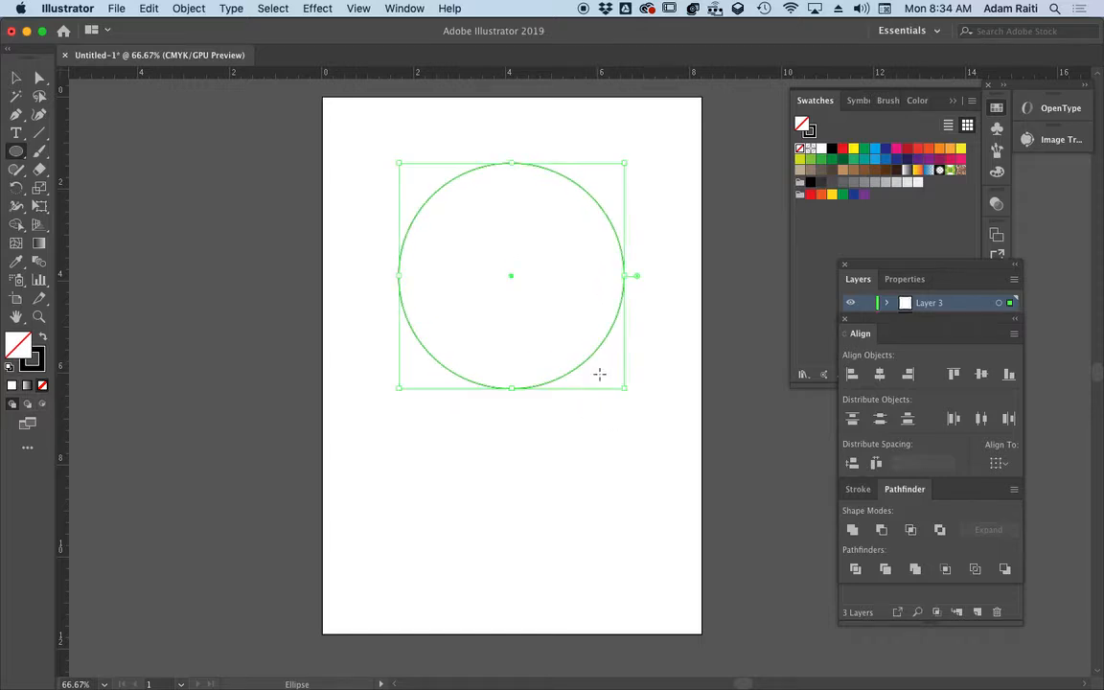
key(v)
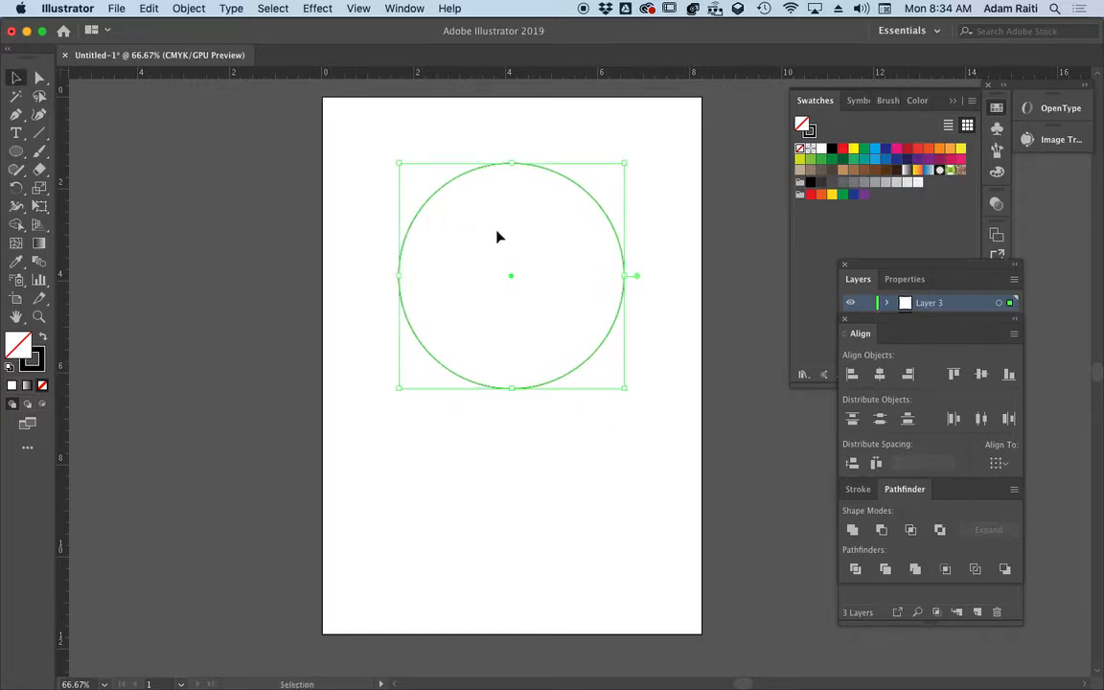
drag(476, 170, 434, 237)
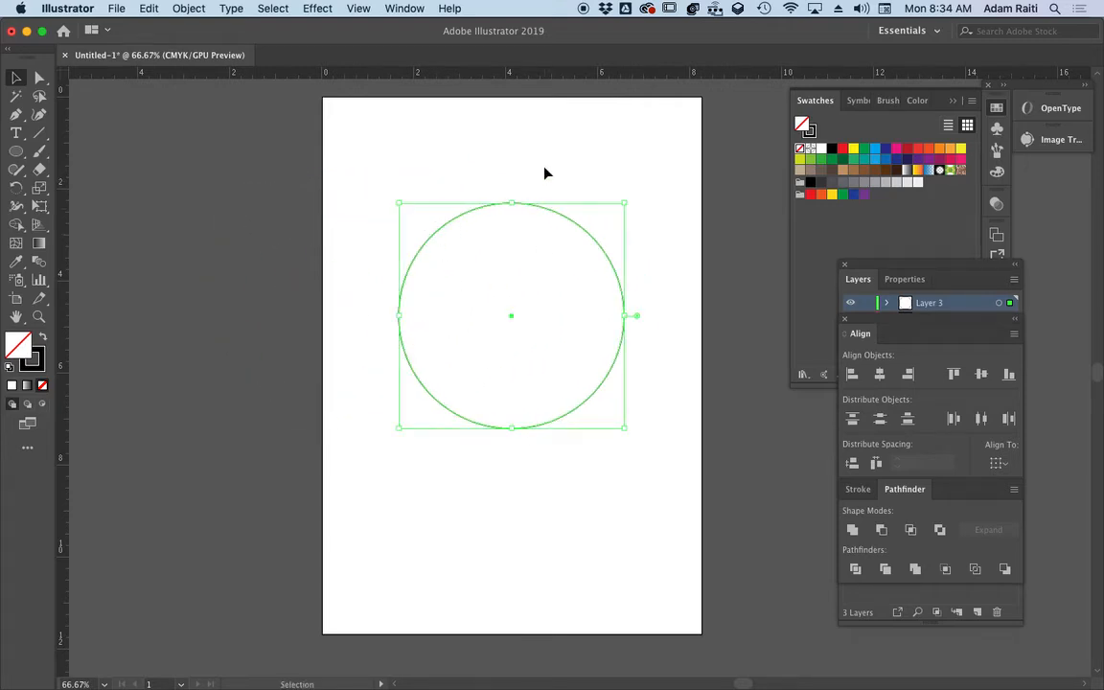
Add six vertical mesh lines across the circle with the Mesh tool, spaced along its upper edge
click(17, 243)
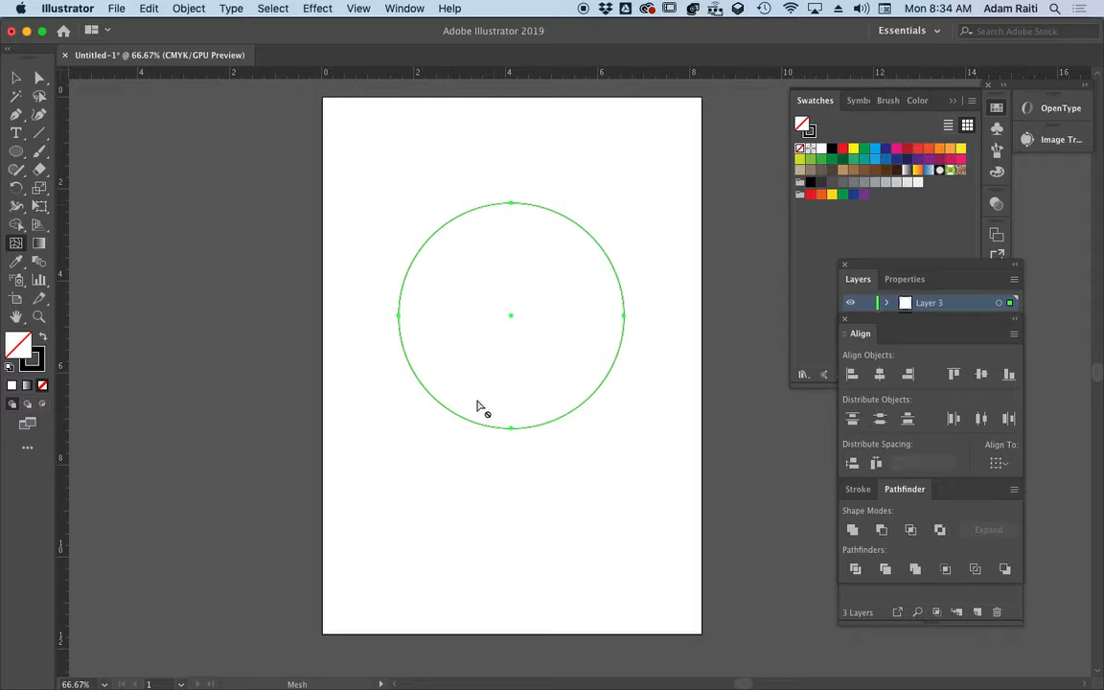
click(534, 210)
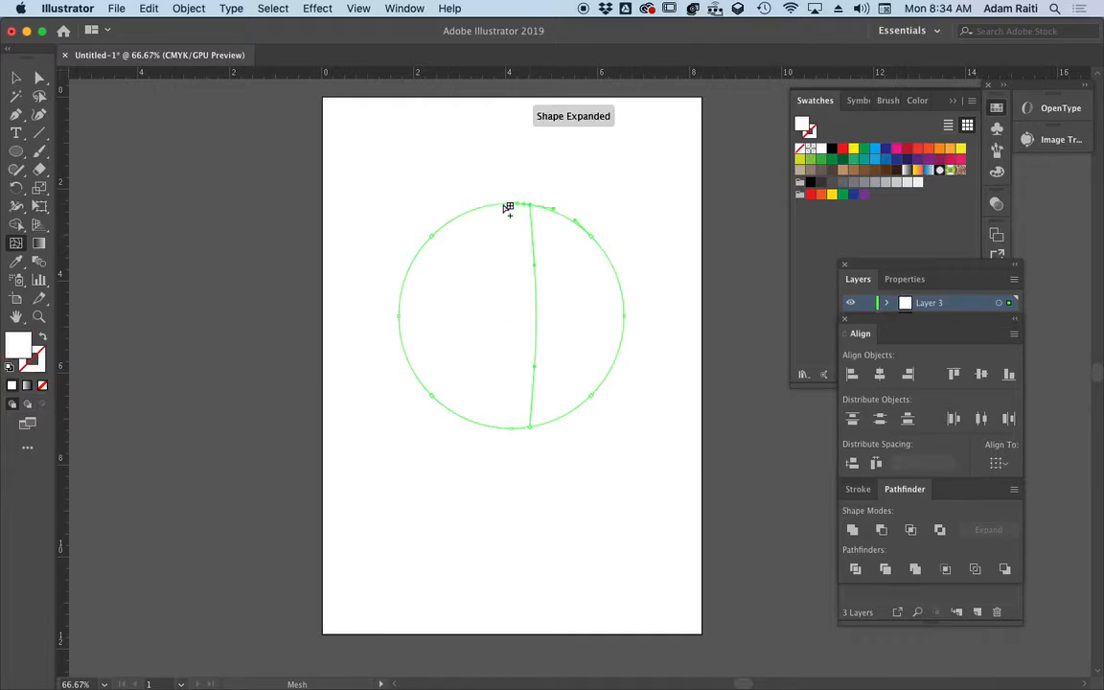
click(501, 205)
click(473, 209)
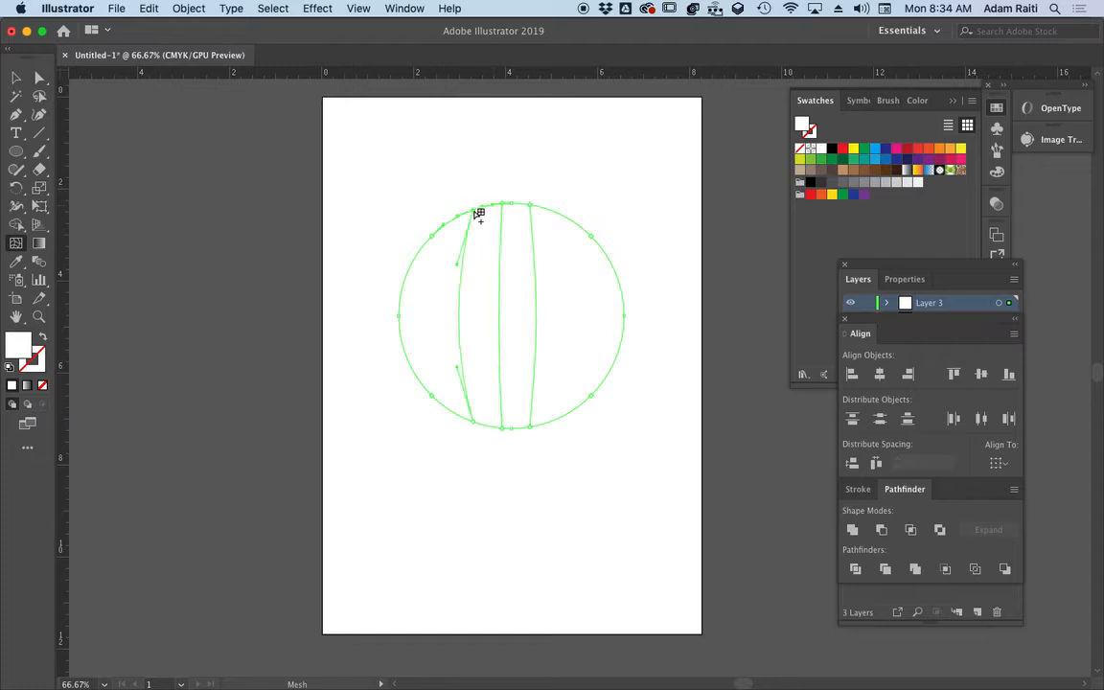
click(448, 226)
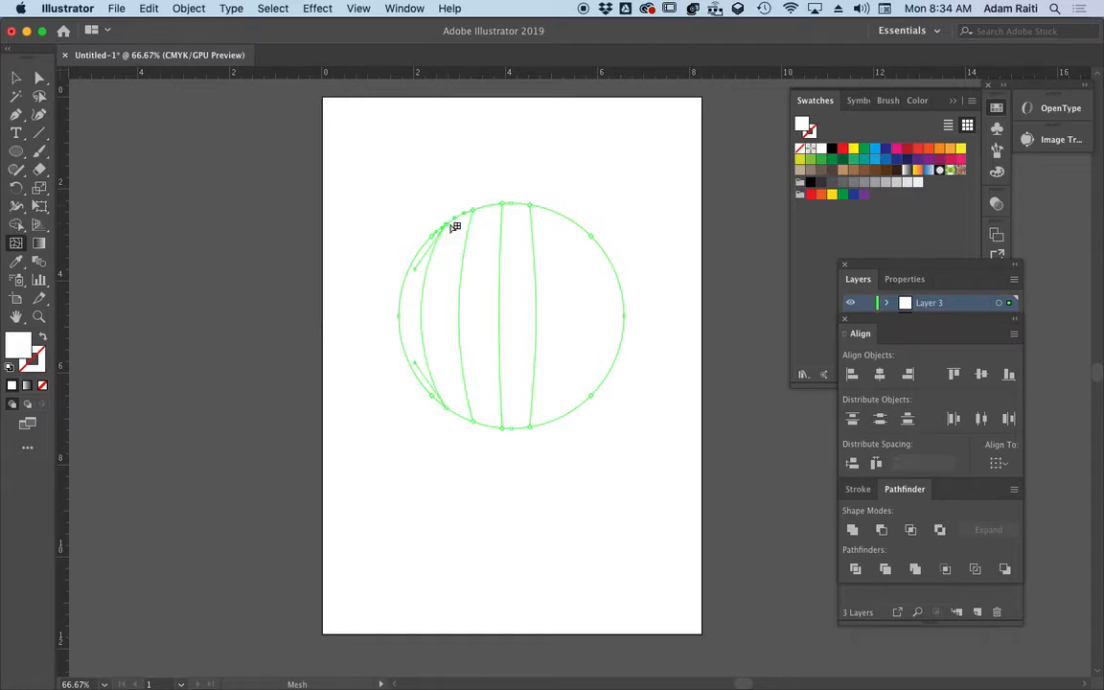
click(580, 226)
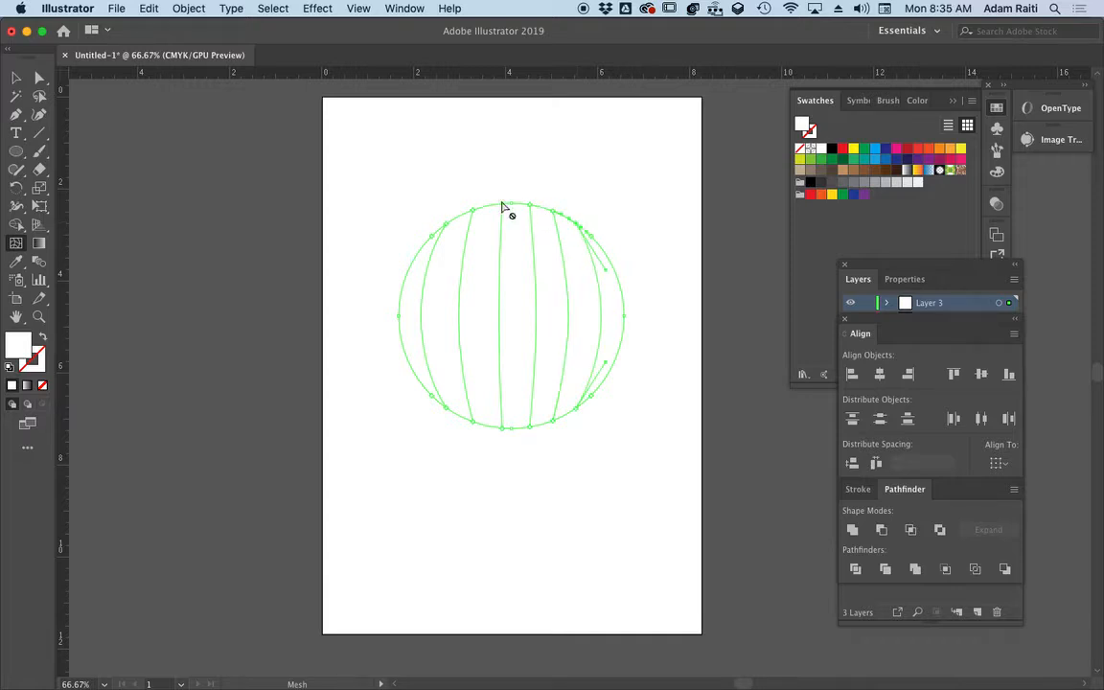
Add six horizontal mesh lines from the circle's left edge, and move the meshed circle slightly right and down
click(401, 301)
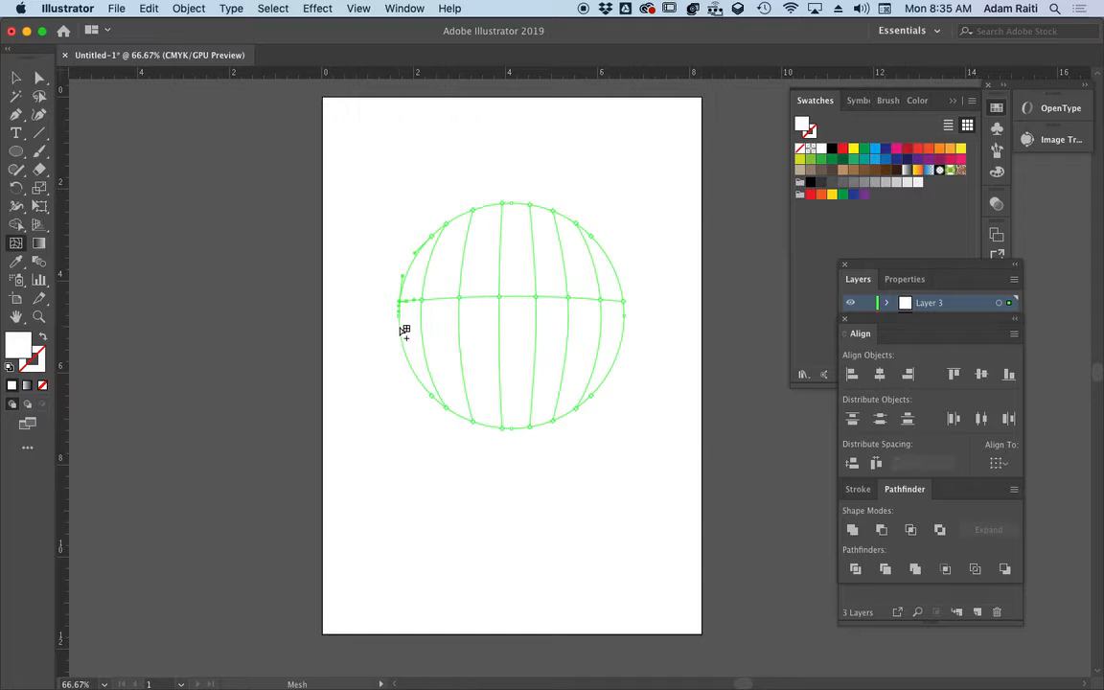
click(401, 327)
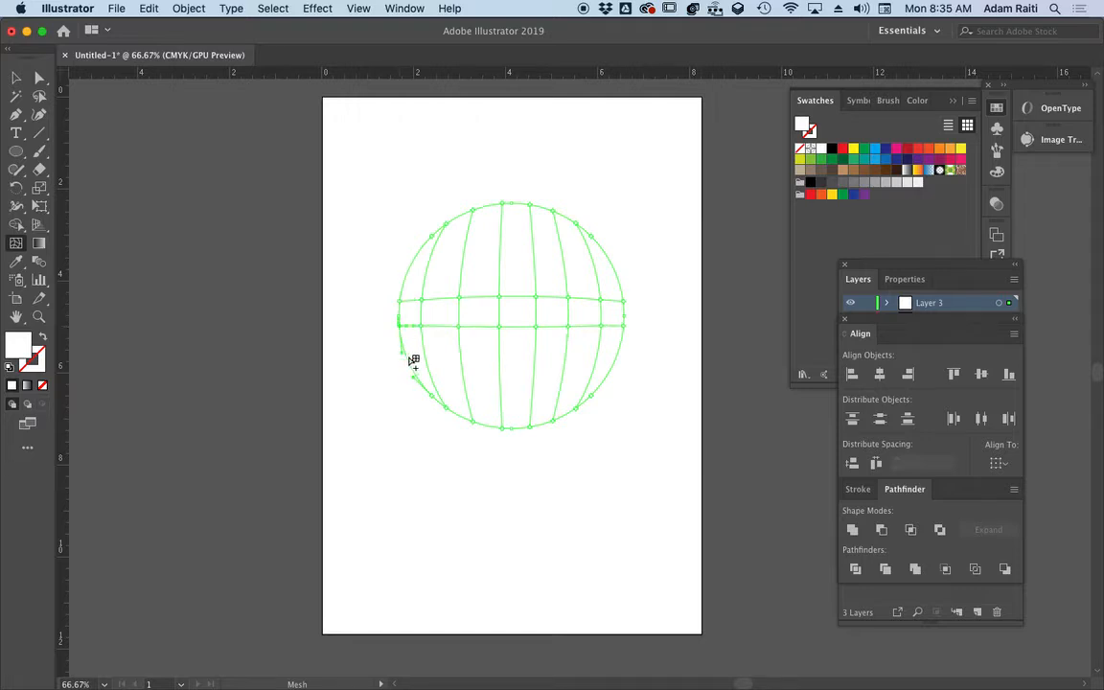
click(412, 360)
click(419, 384)
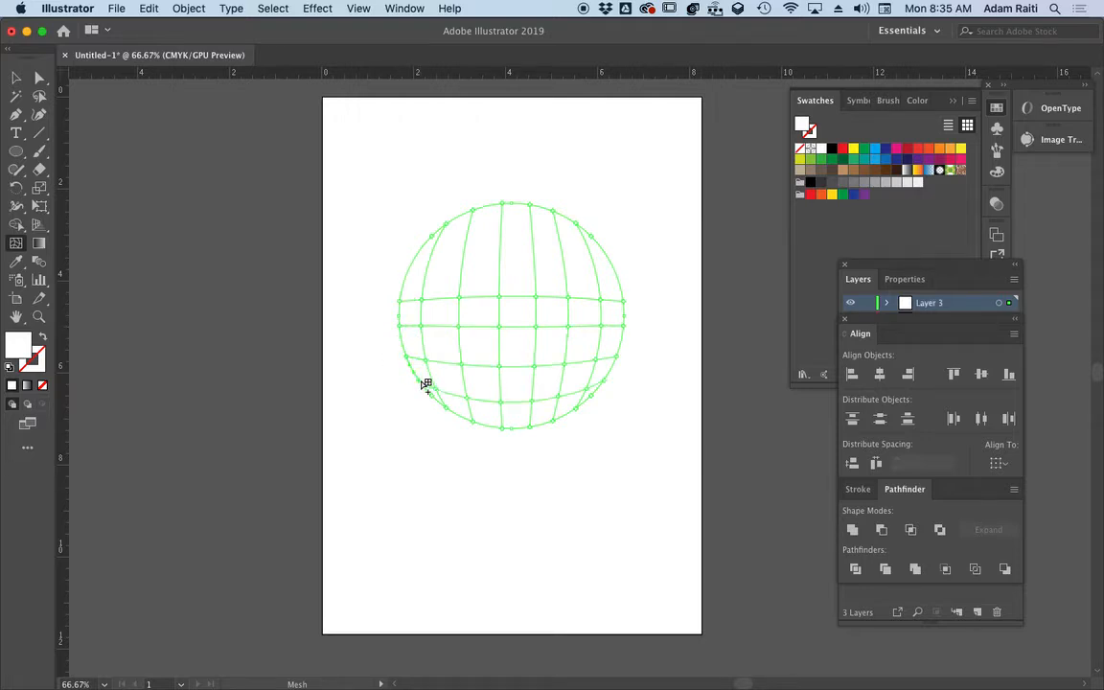
click(411, 276)
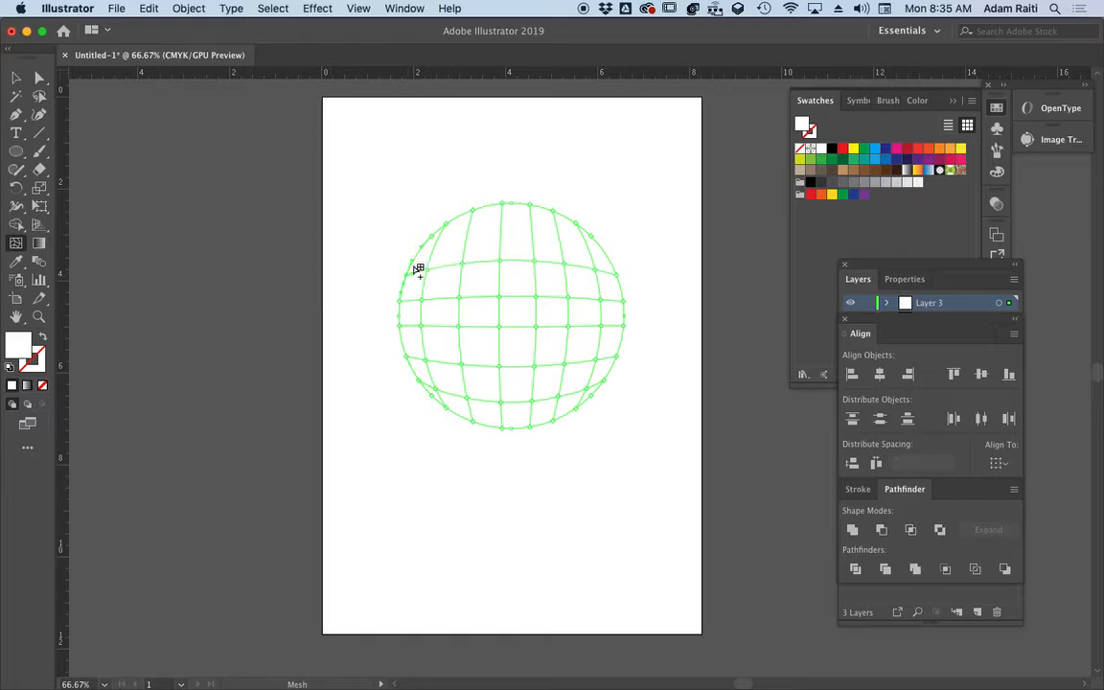
click(426, 245)
click(425, 255)
click(425, 255)
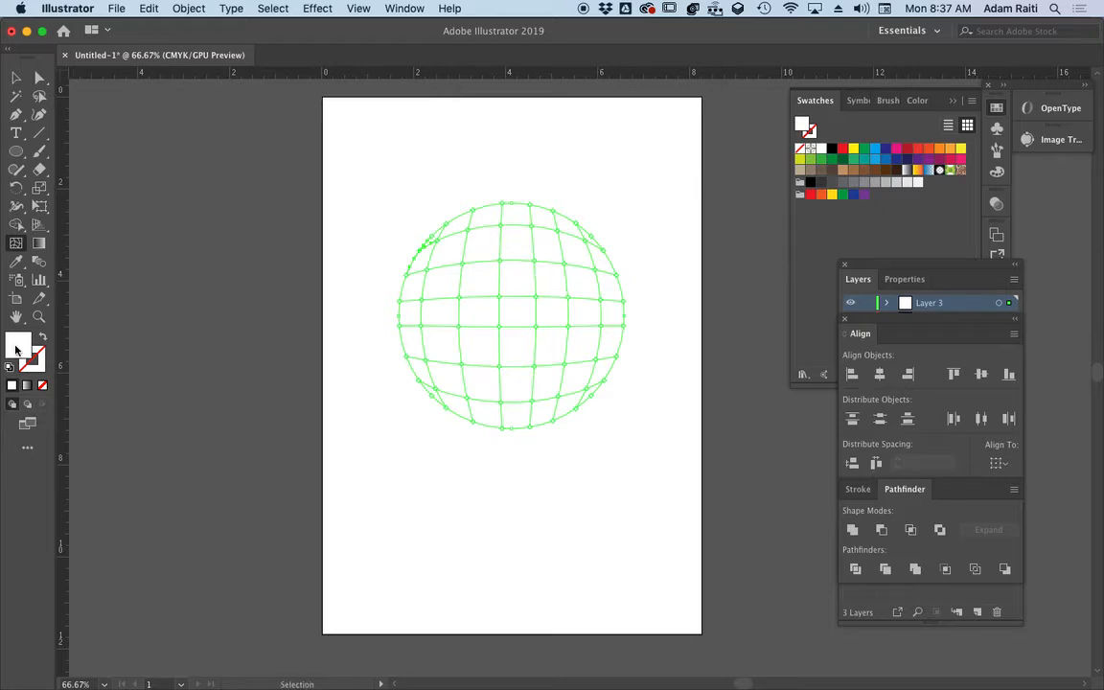
click(19, 81)
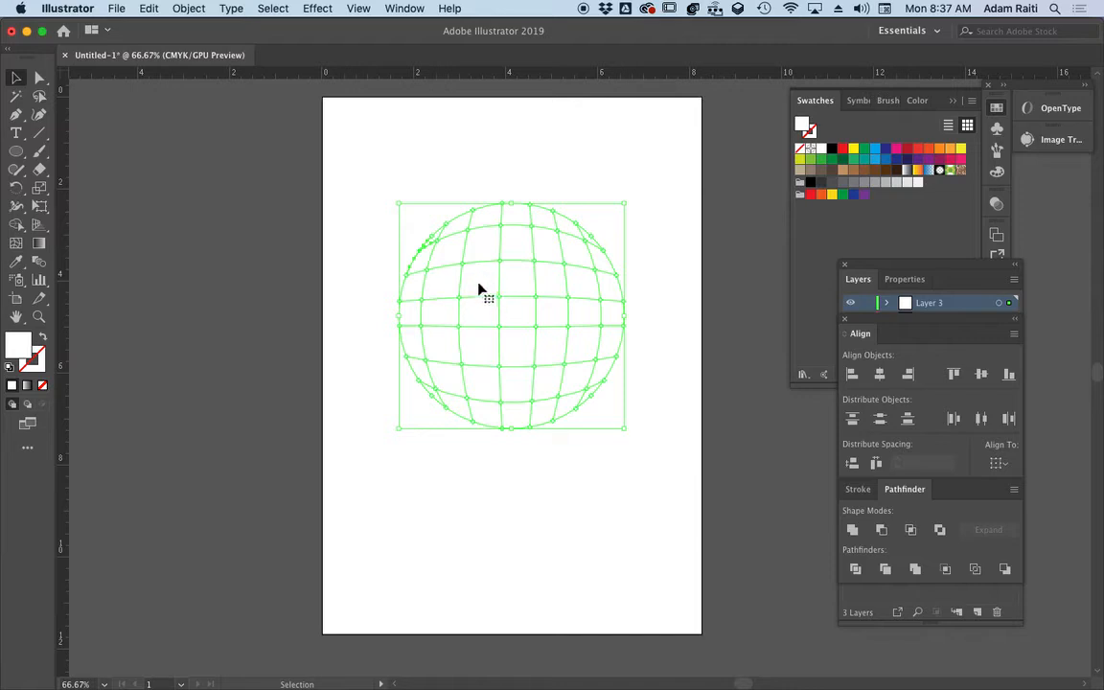
drag(480, 289, 523, 298)
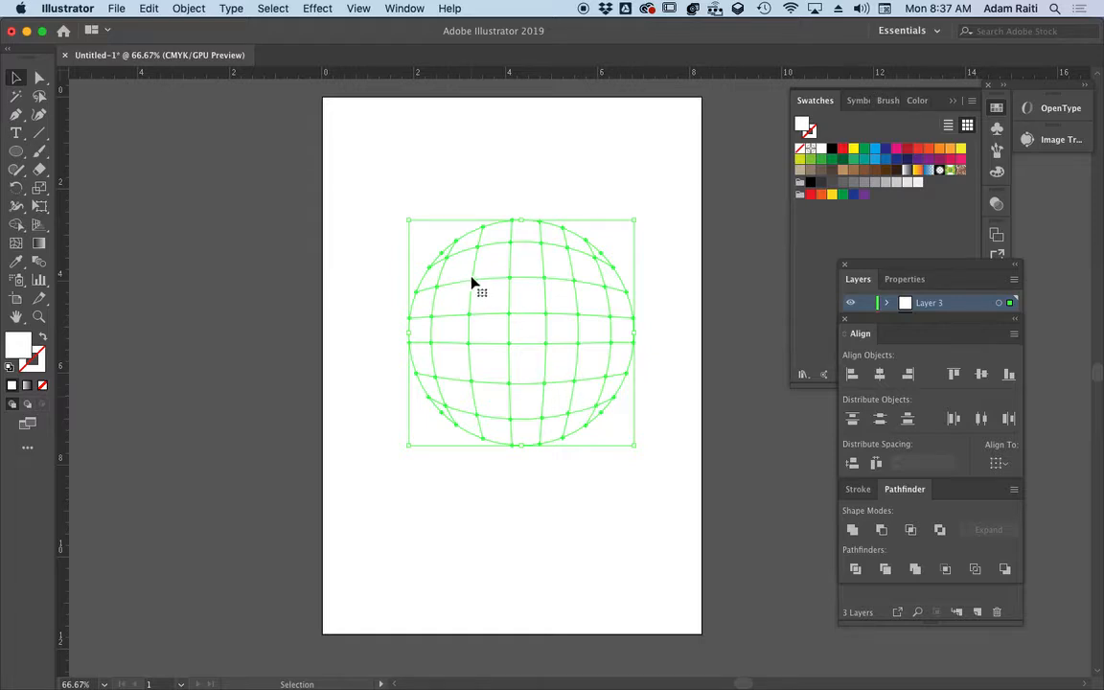
Colour all points of the vertical mesh line just left of the circle's centre dark red using Direct Selection
click(40, 78)
click(505, 319)
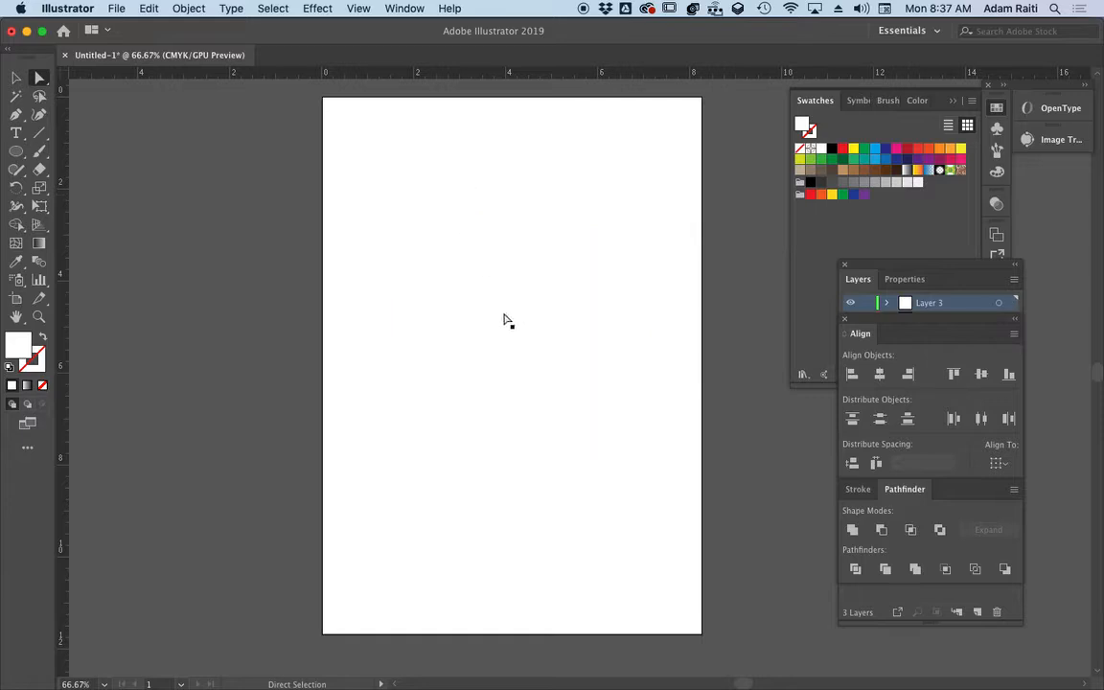
click(510, 299)
click(499, 194)
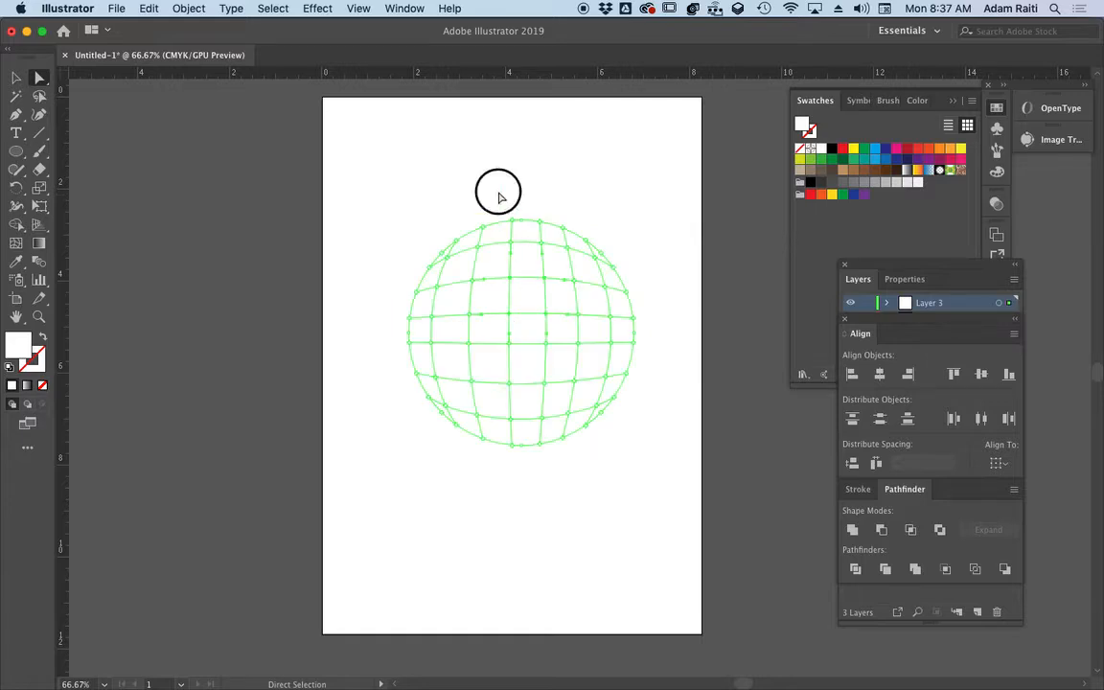
drag(499, 194, 523, 468)
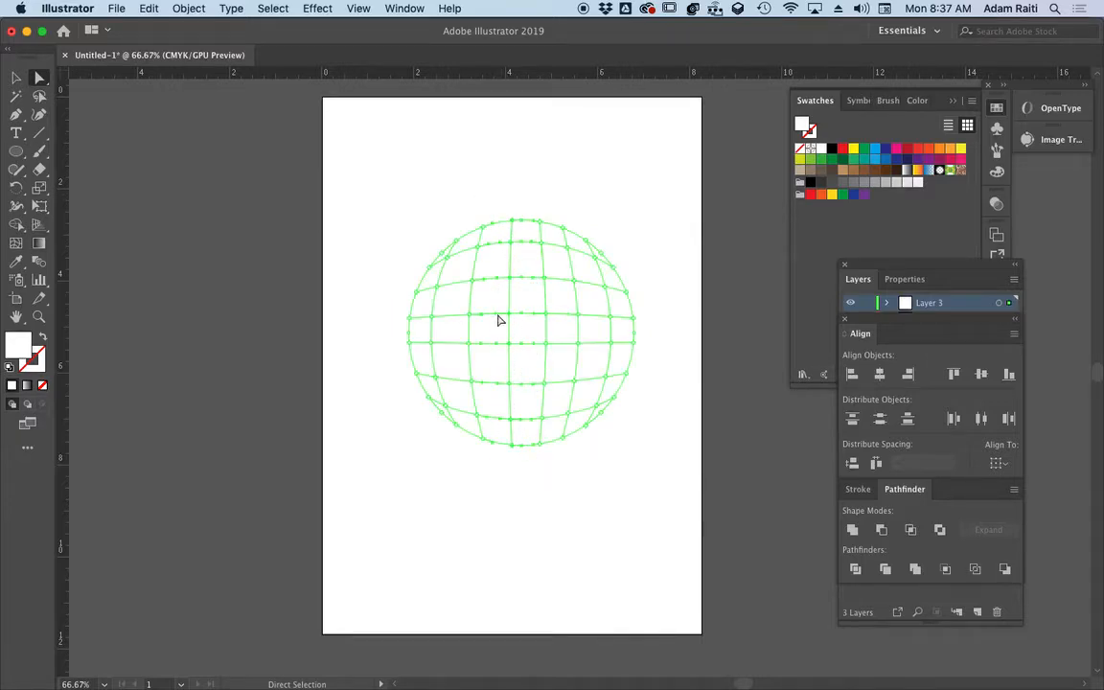
click(494, 202)
drag(497, 181, 527, 453)
click(908, 151)
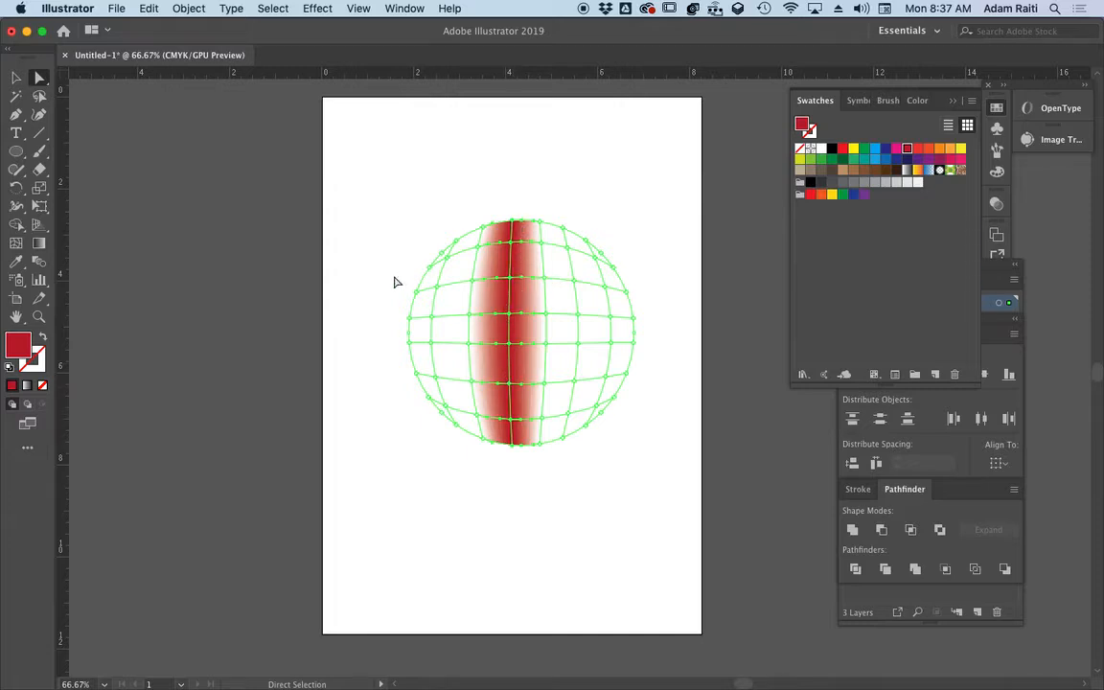
Colour the second horizontal mesh line from the top and a single mesh patch on the circle's lower right side dark red
drag(394, 282, 623, 294)
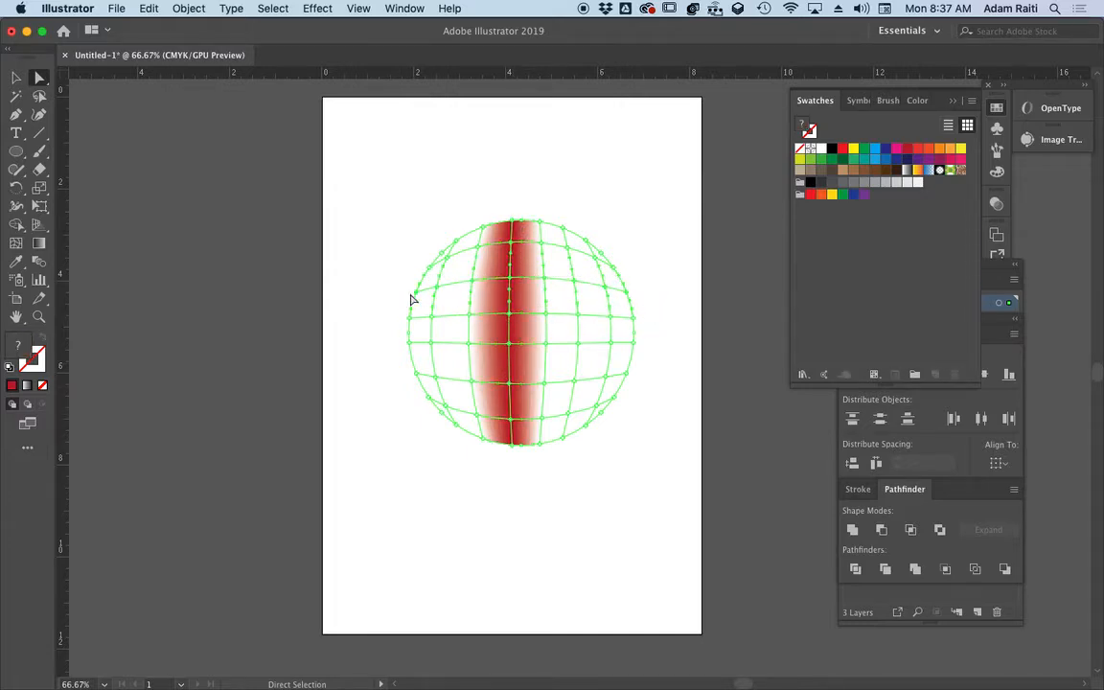
click(907, 148)
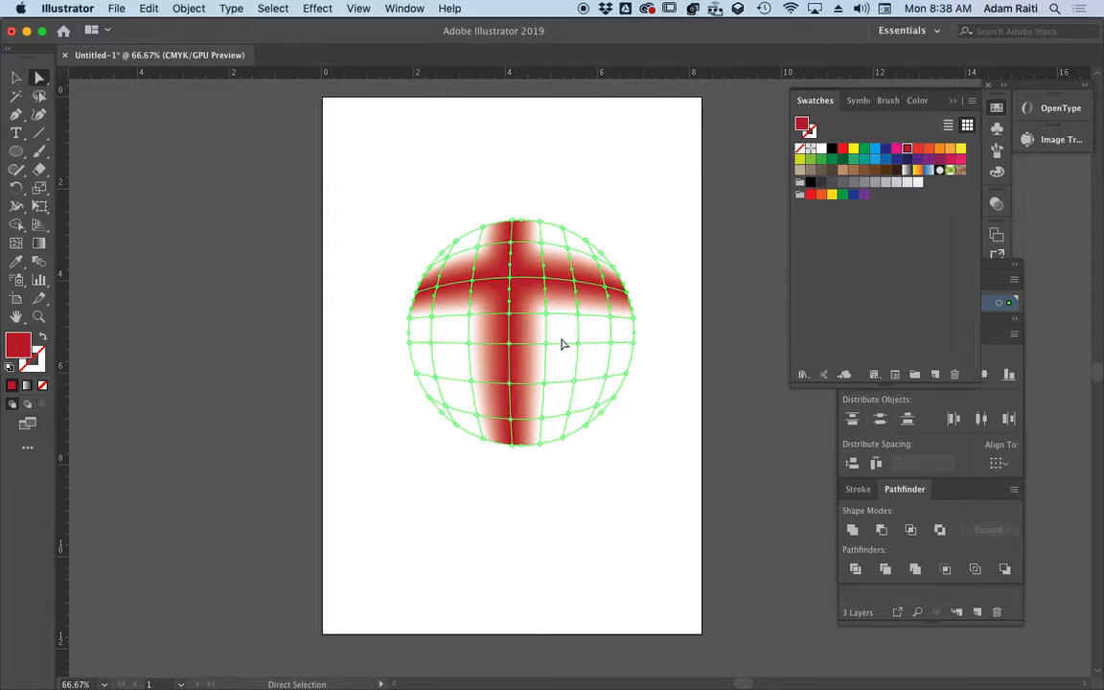
mouse_move(566, 338)
mouse_down()
mouse_move(557, 323)
mouse_move(584, 320)
mouse_move(568, 340)
mouse_up()
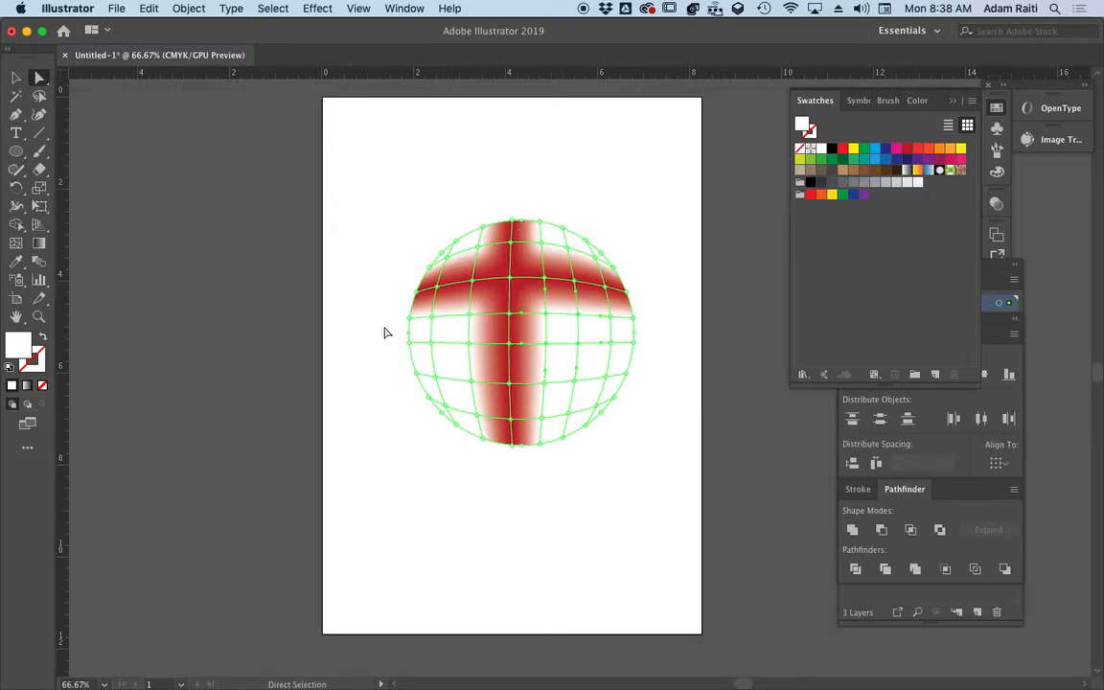
drag(386, 332, 666, 371)
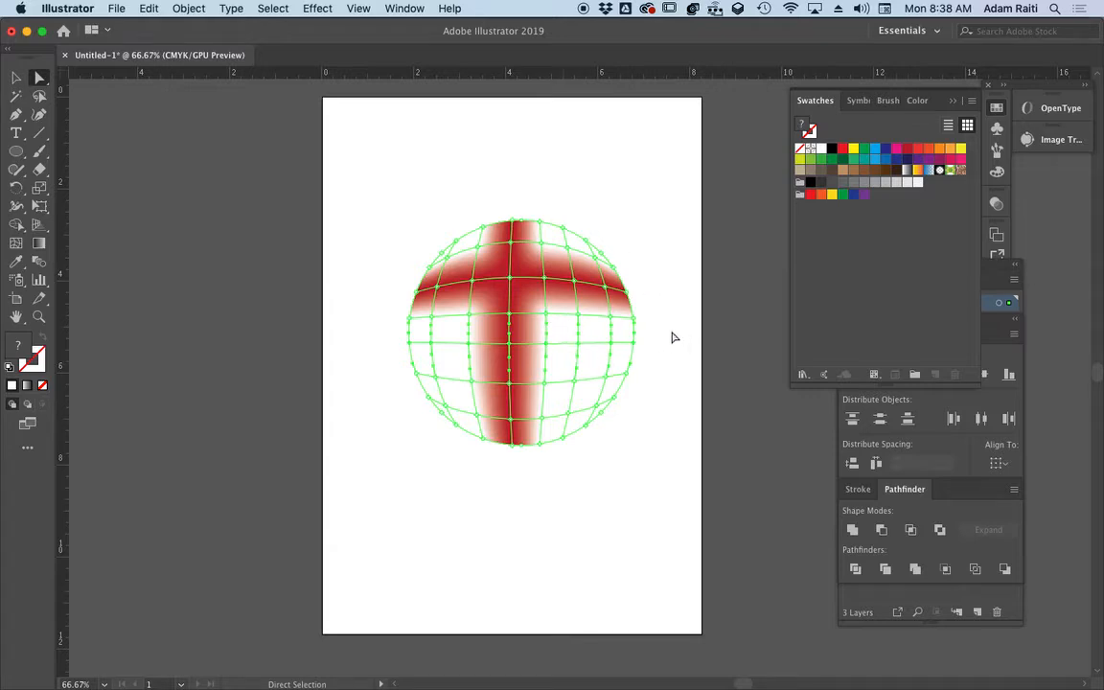
click(588, 373)
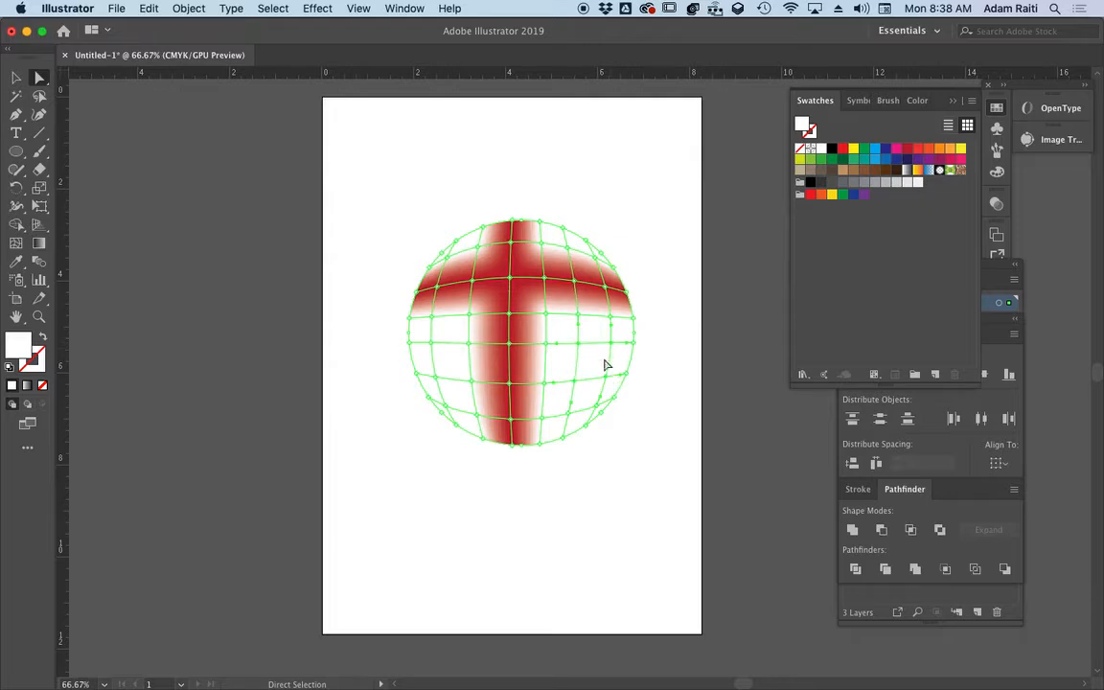
click(907, 149)
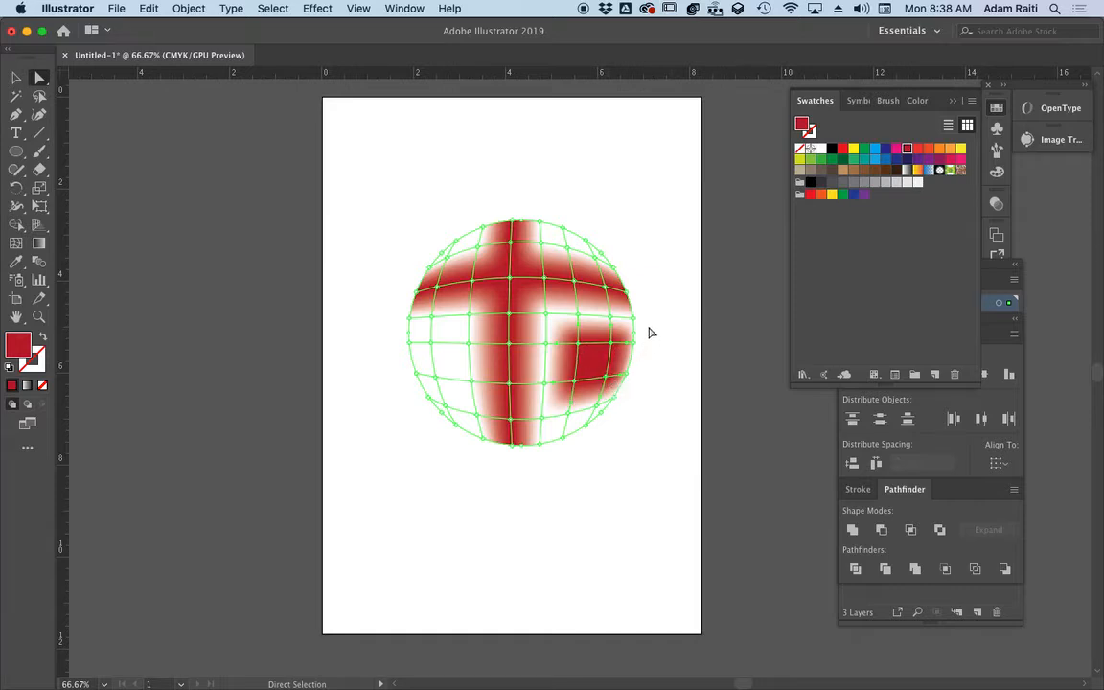
Colour the mesh points on the right edge beside the red patch and the third horizontal mesh line from the top orange-red
drag(648, 310, 621, 391)
click(918, 148)
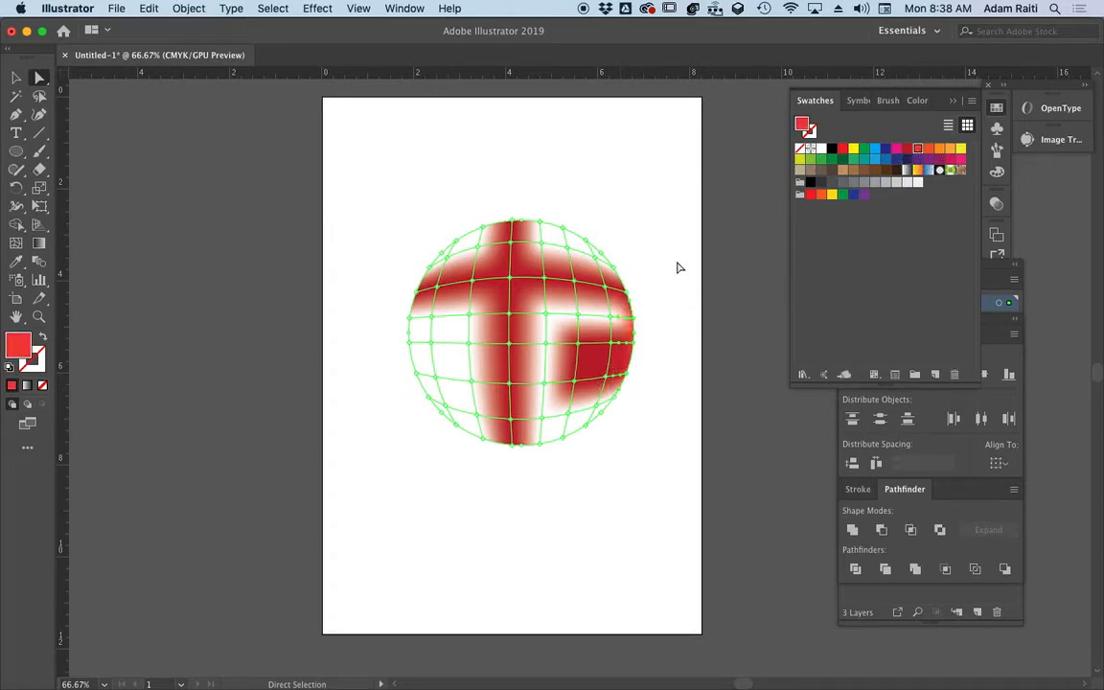
click(929, 149)
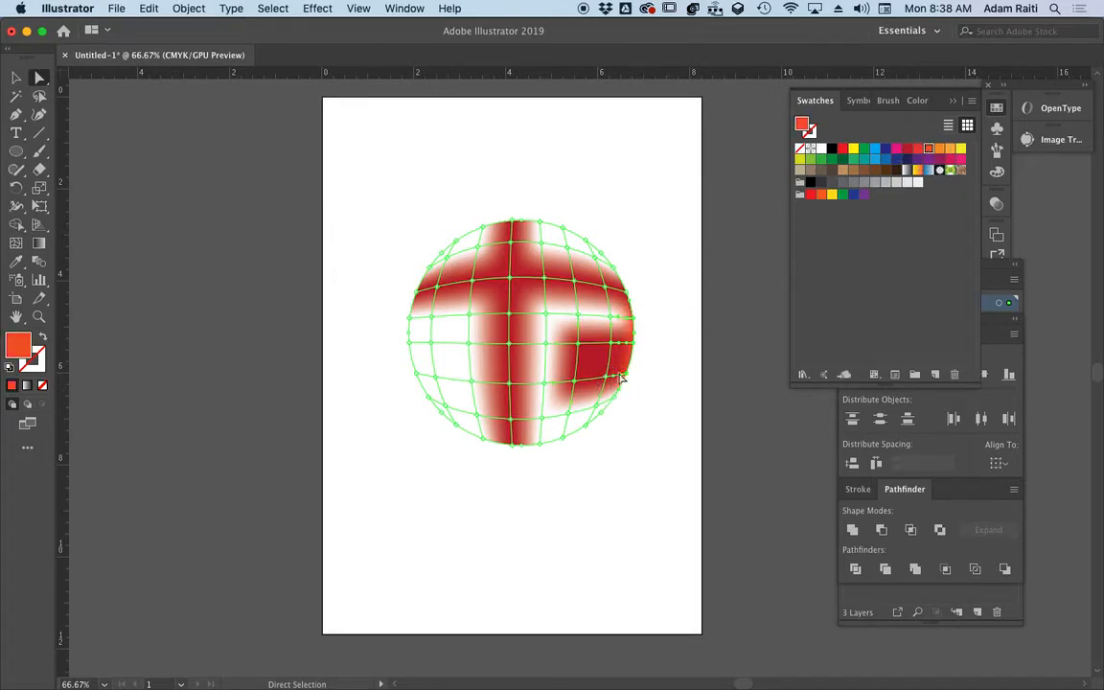
drag(371, 308, 659, 324)
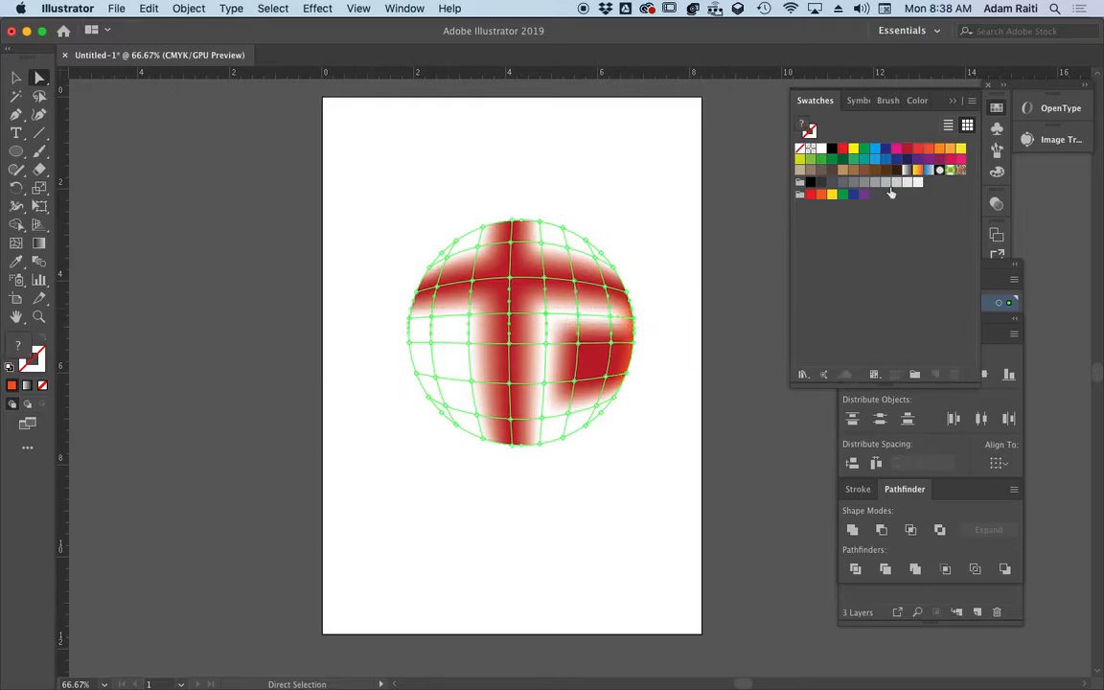
click(928, 151)
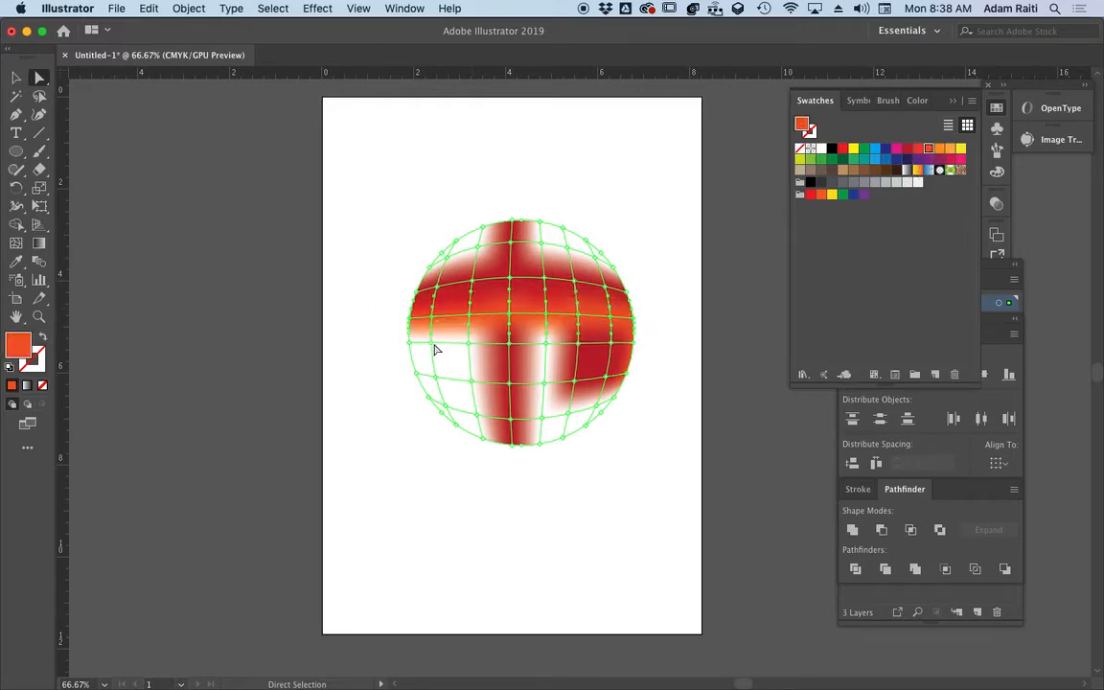
Colour the points of the fourth and fifth horizontal mesh lines left of the dark red vertical band orange
drag(394, 343, 479, 363)
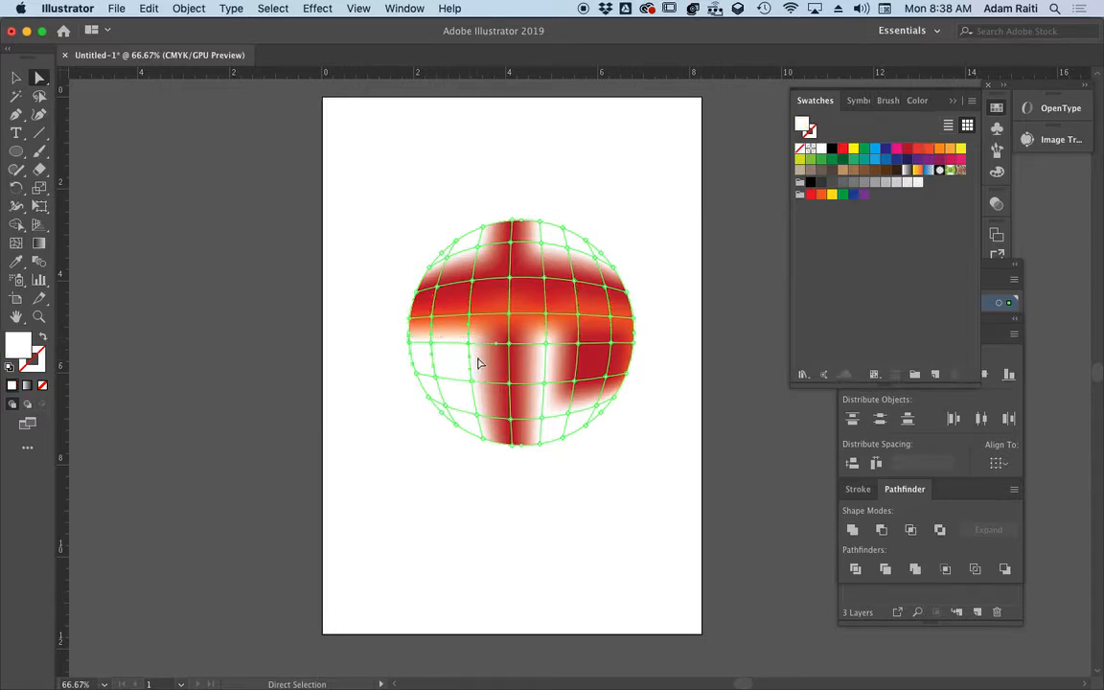
click(938, 151)
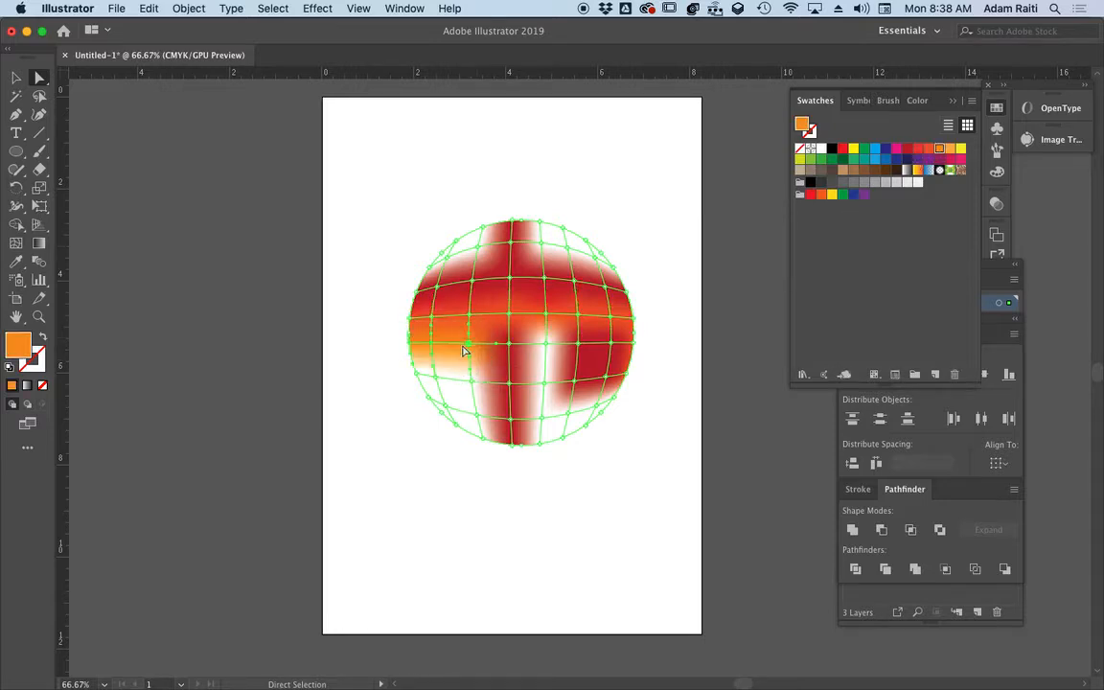
drag(390, 367, 484, 392)
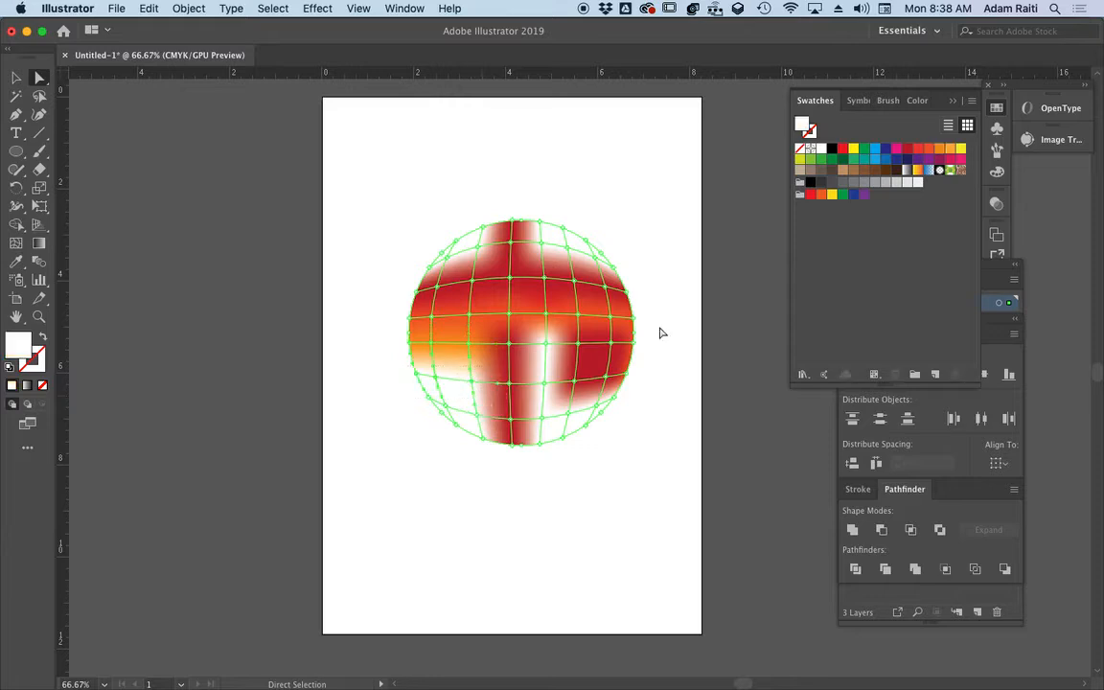
click(939, 151)
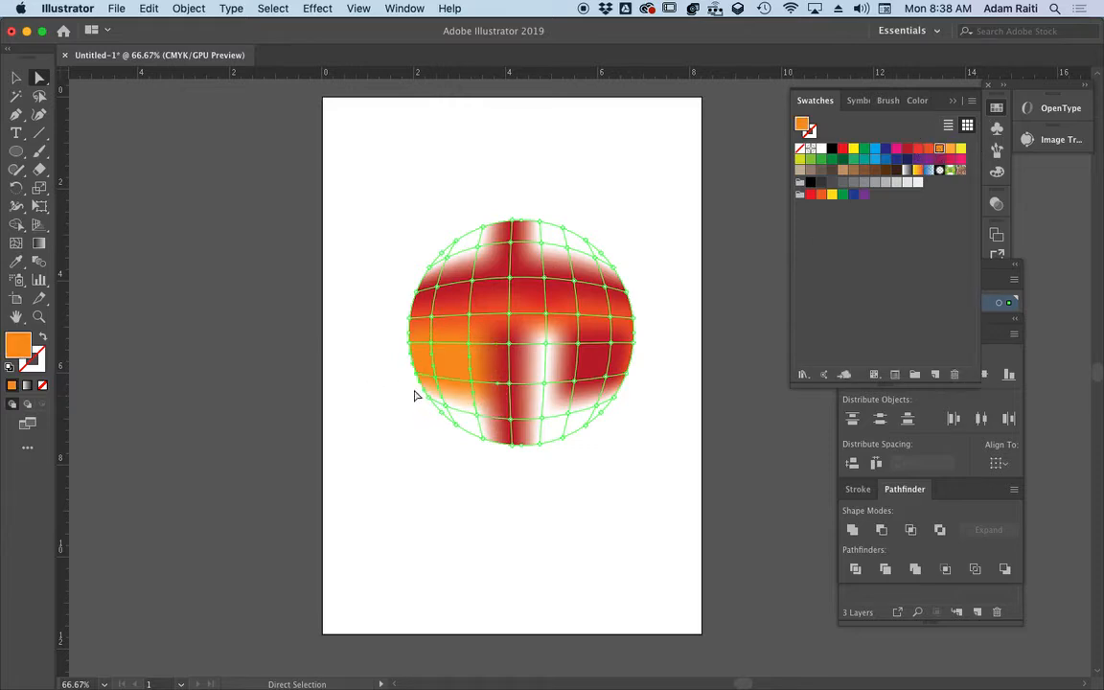
Colour the mesh points along the circle's lower left edge yellow and deselect the mesh
drag(403, 361, 485, 425)
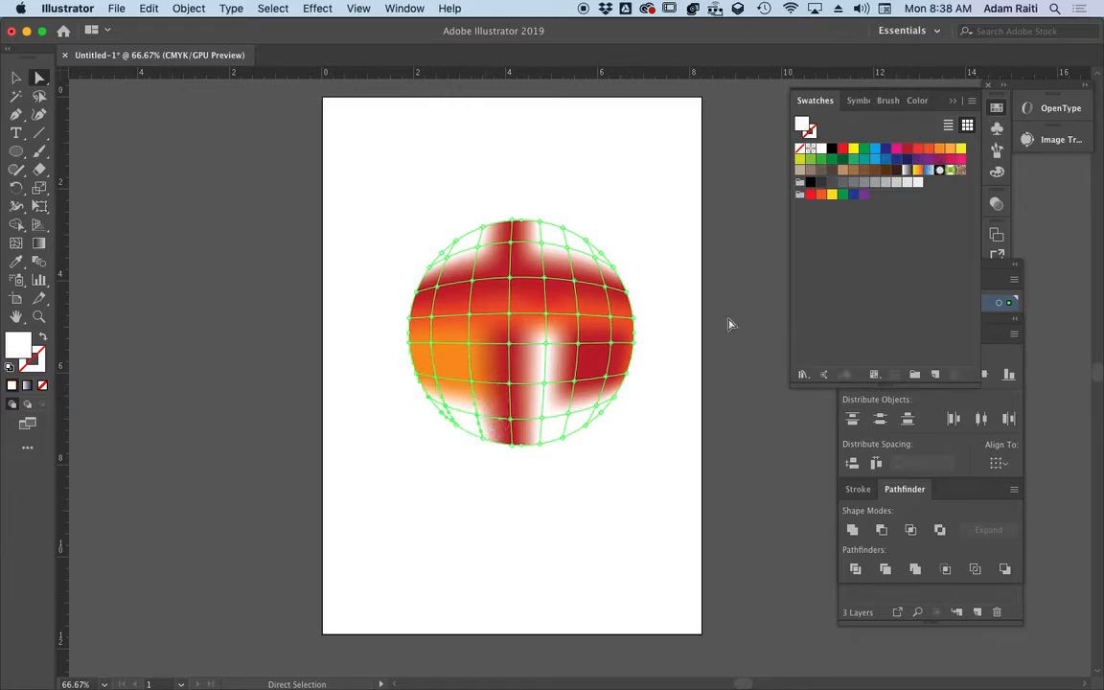
click(951, 151)
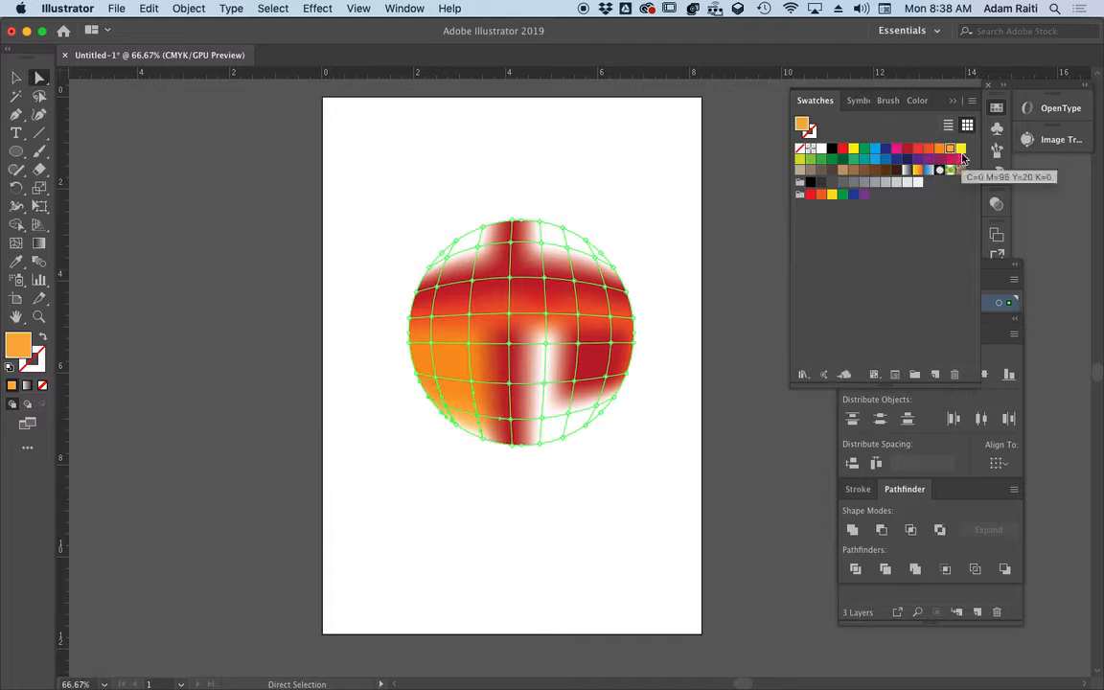
click(961, 149)
drag(447, 428, 492, 458)
click(961, 149)
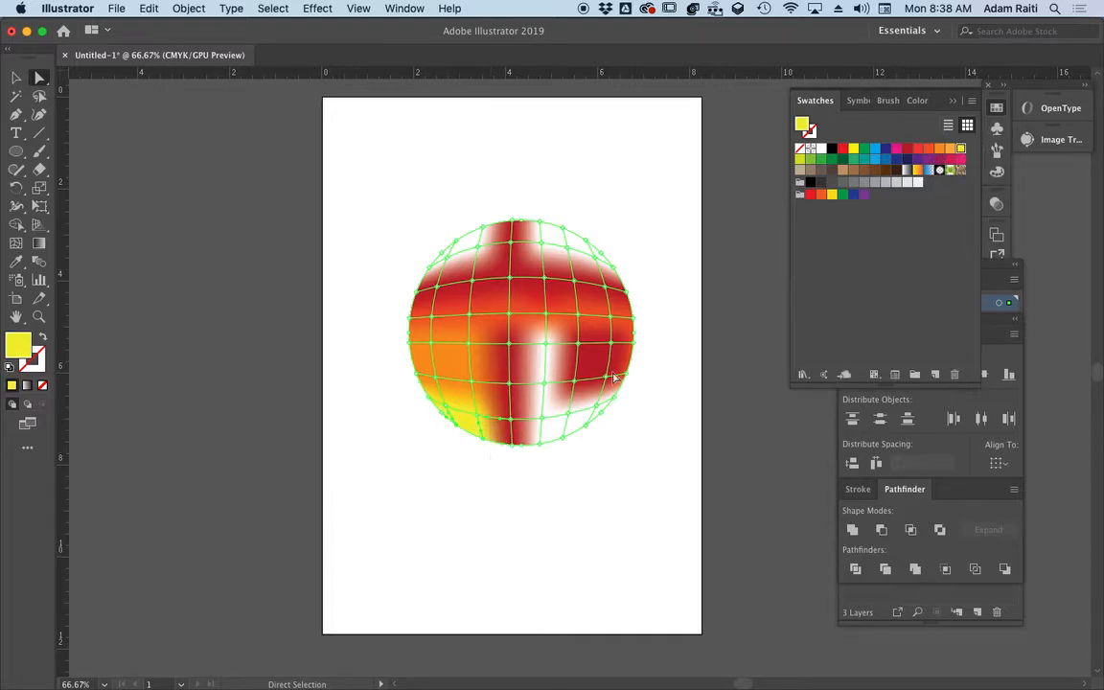
click(536, 483)
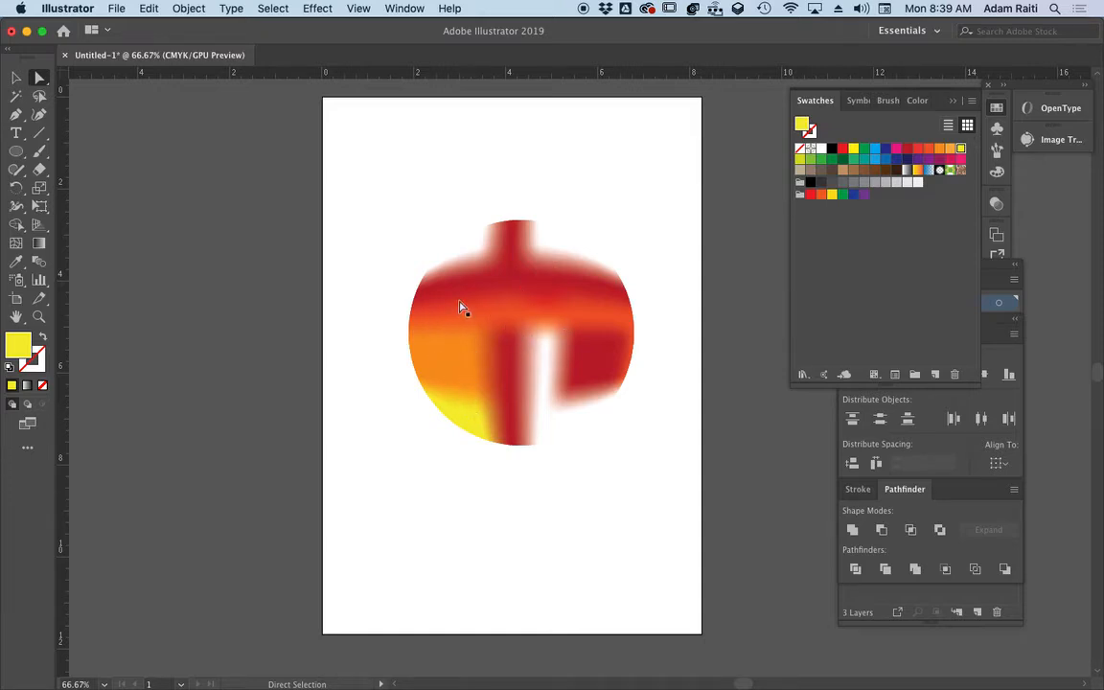
Colour the lower half of the vertical mesh line just right of centre orange and the circle's lower right edge points yellow
click(584, 364)
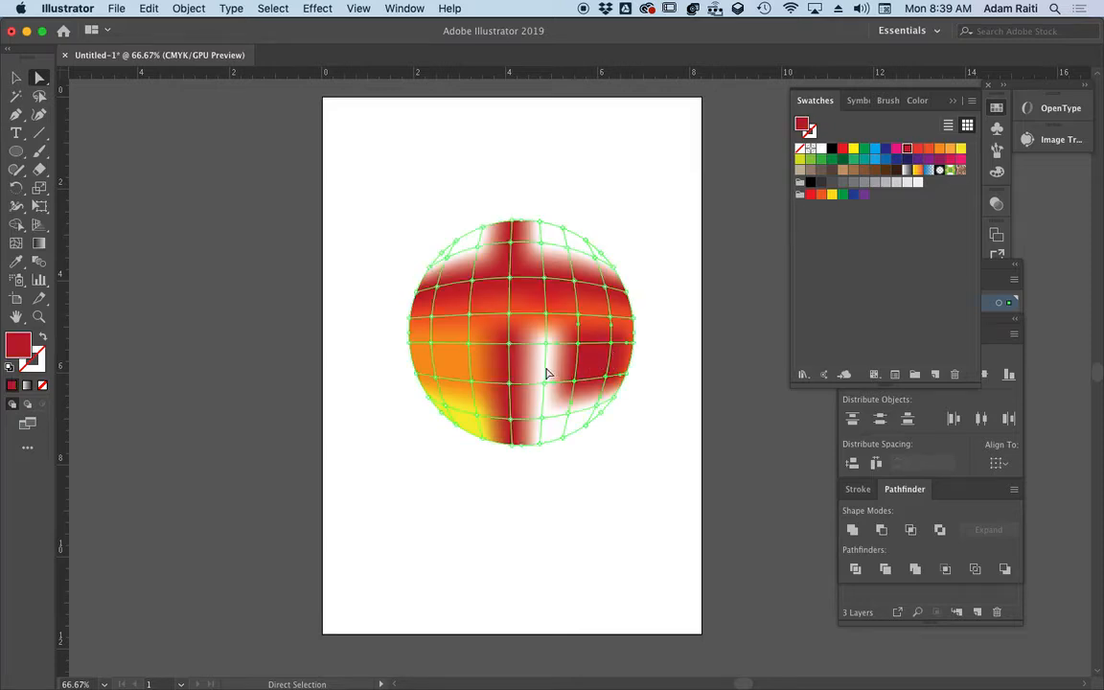
drag(542, 450, 565, 341)
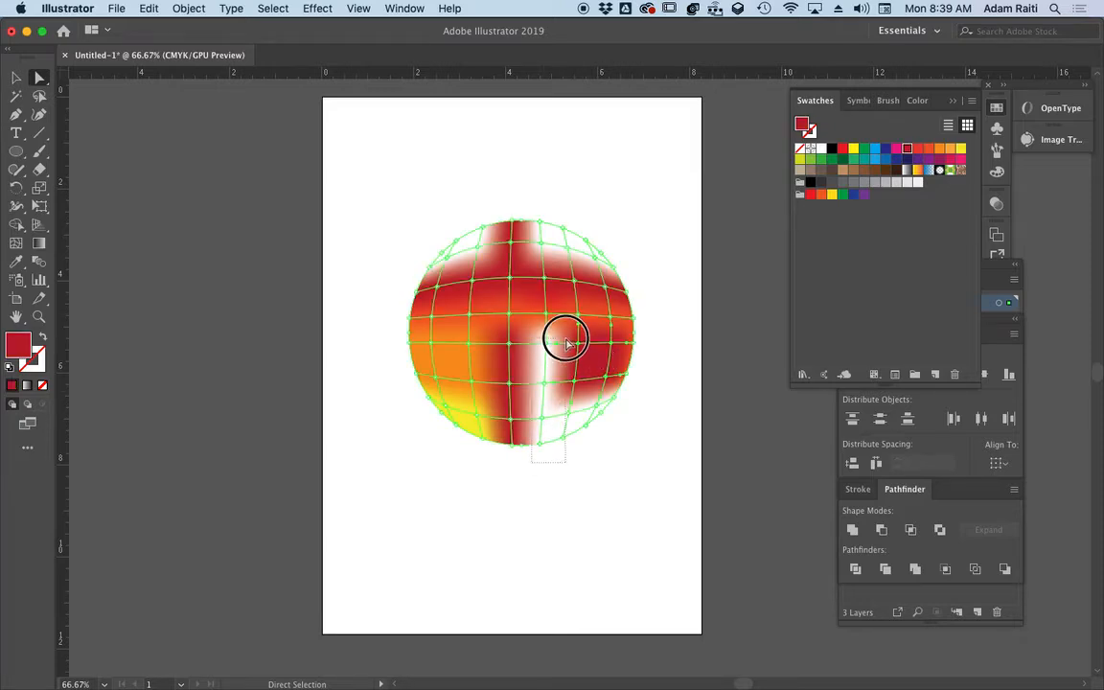
click(937, 150)
drag(623, 389, 557, 458)
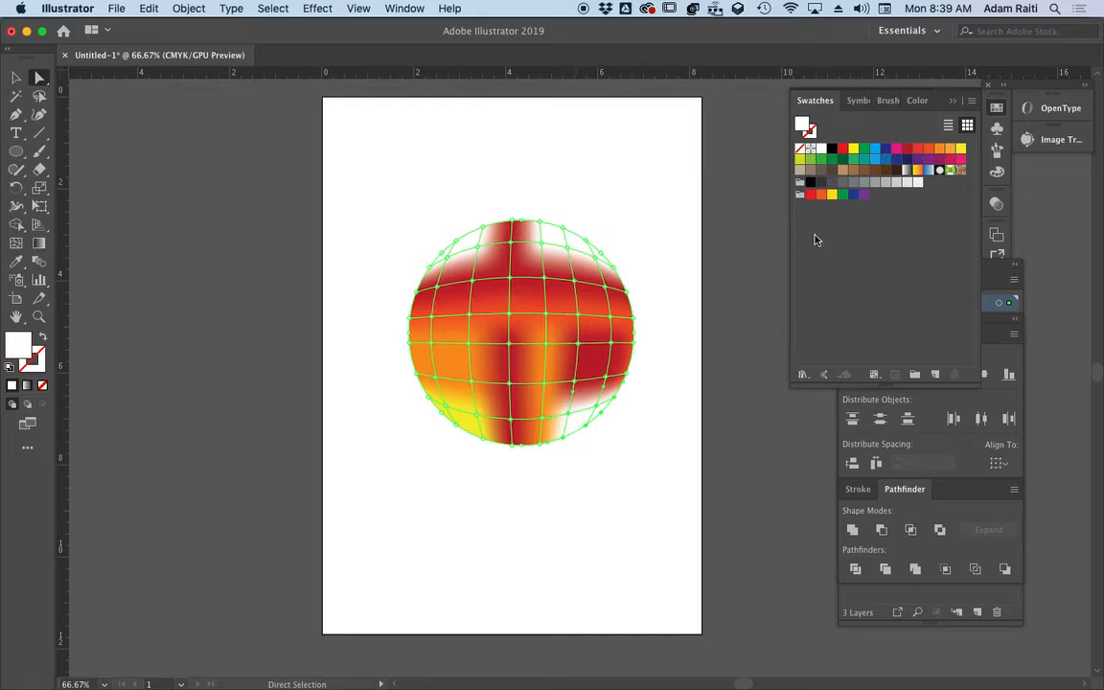
click(854, 148)
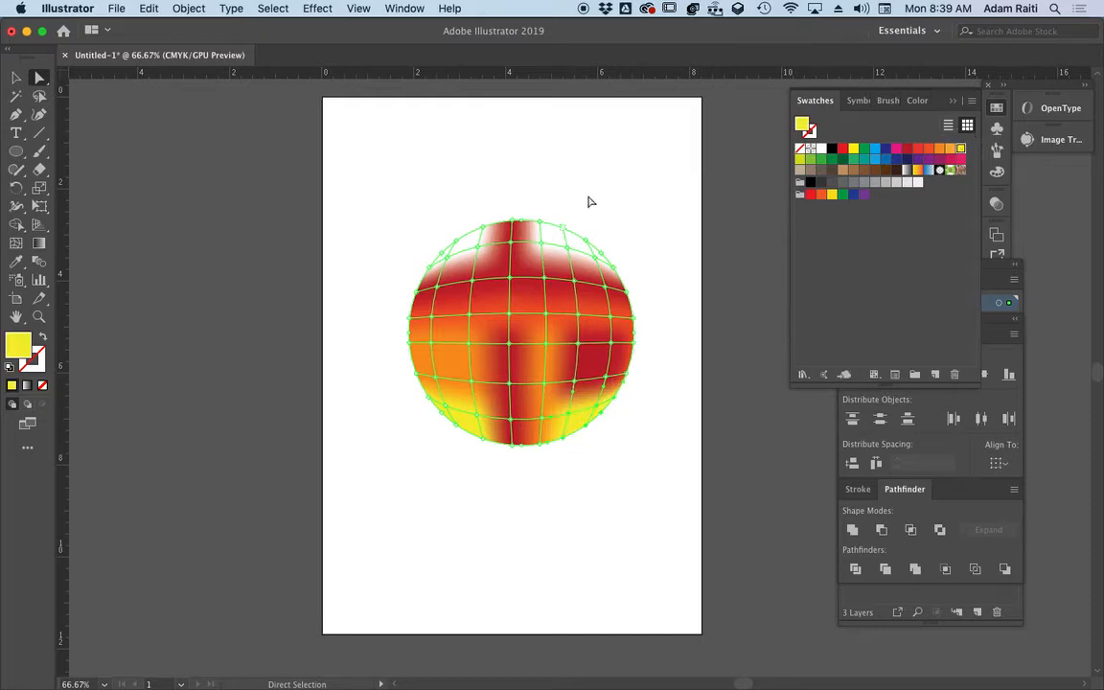
Colour the mesh points along the circle's upper right and upper left edges yellow, and deselect the mesh
drag(537, 204, 628, 255)
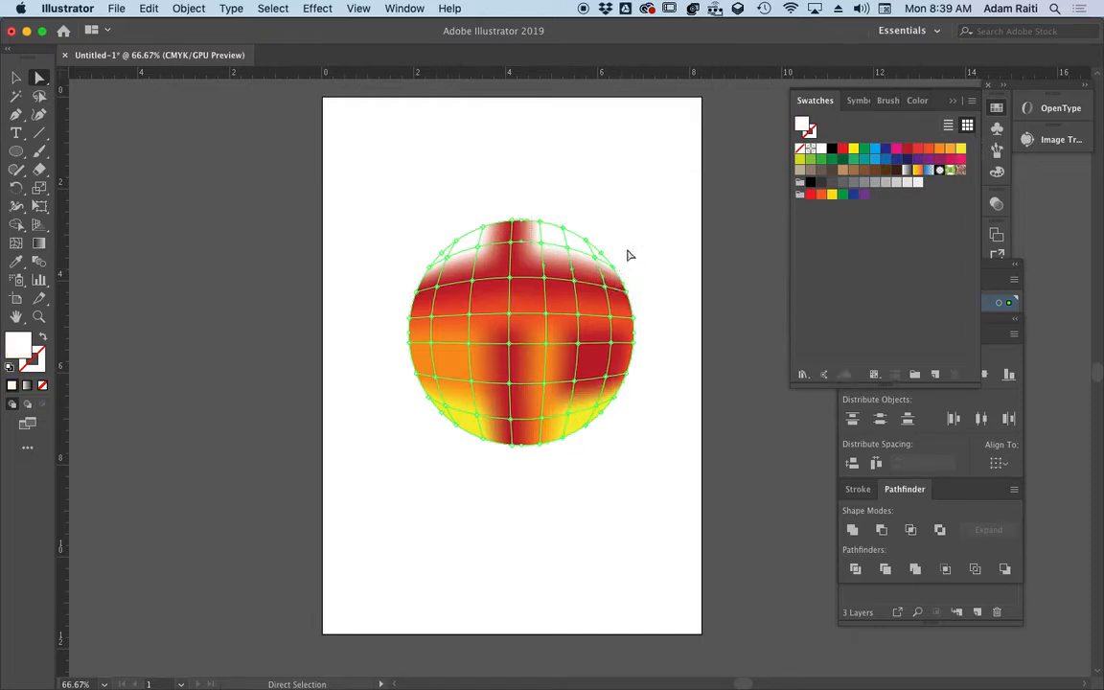
click(961, 150)
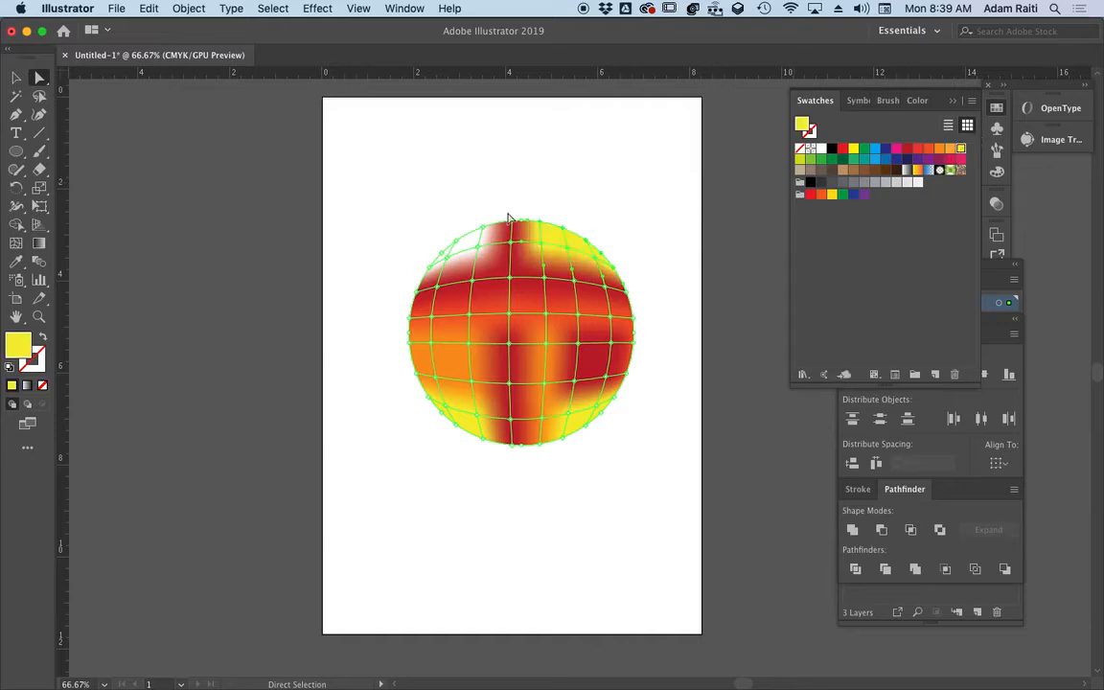
drag(496, 217, 411, 272)
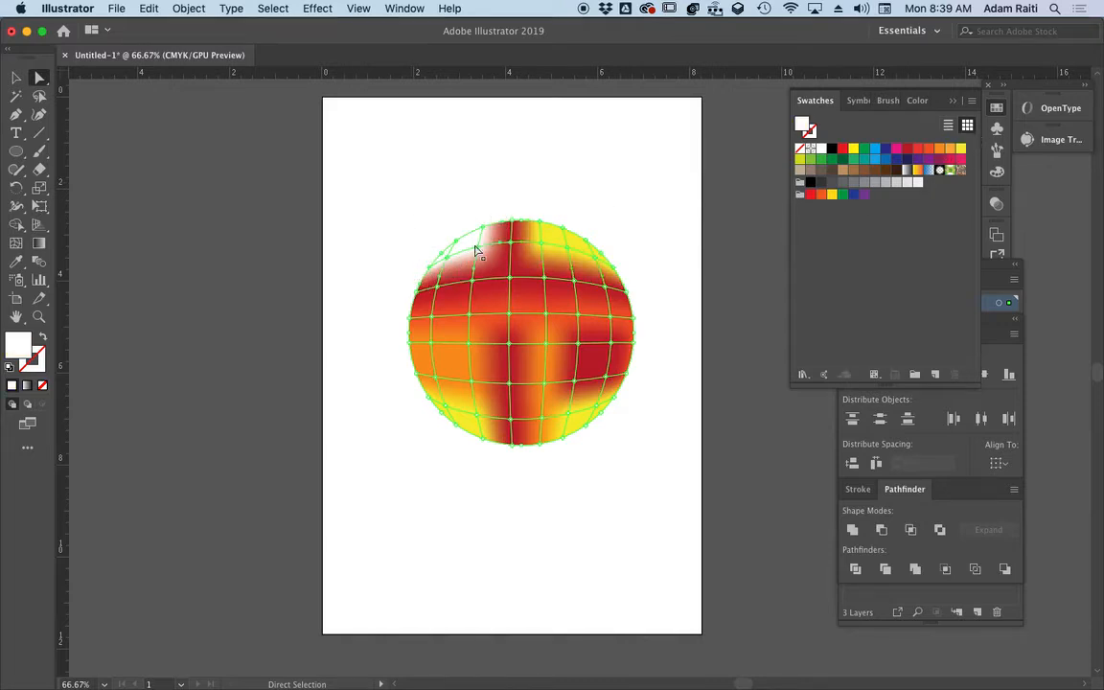
click(961, 150)
key(super+shift+a)
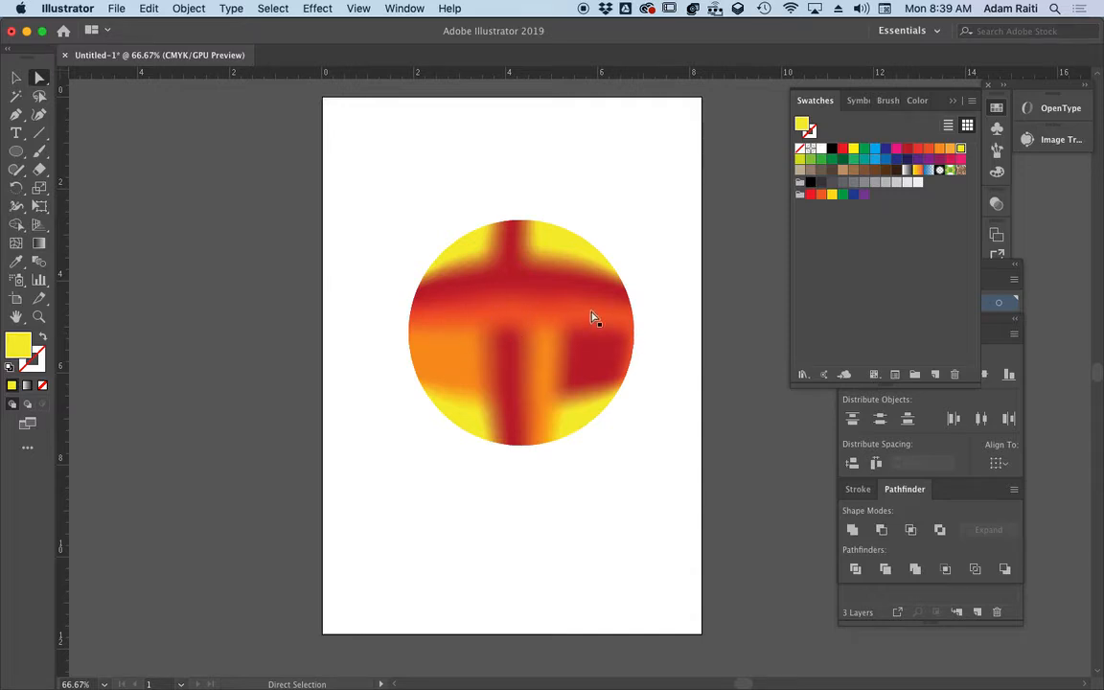
Add a horizontal mesh line between the dark red and orange-red lines and colour all its points yellow
click(501, 313)
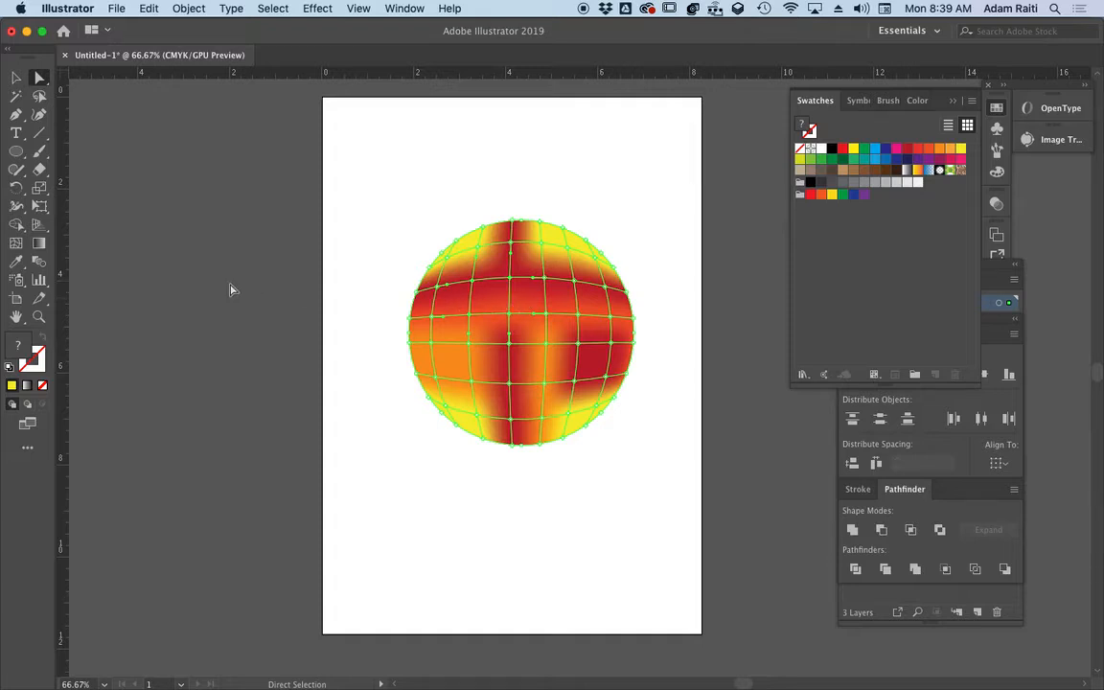
click(15, 243)
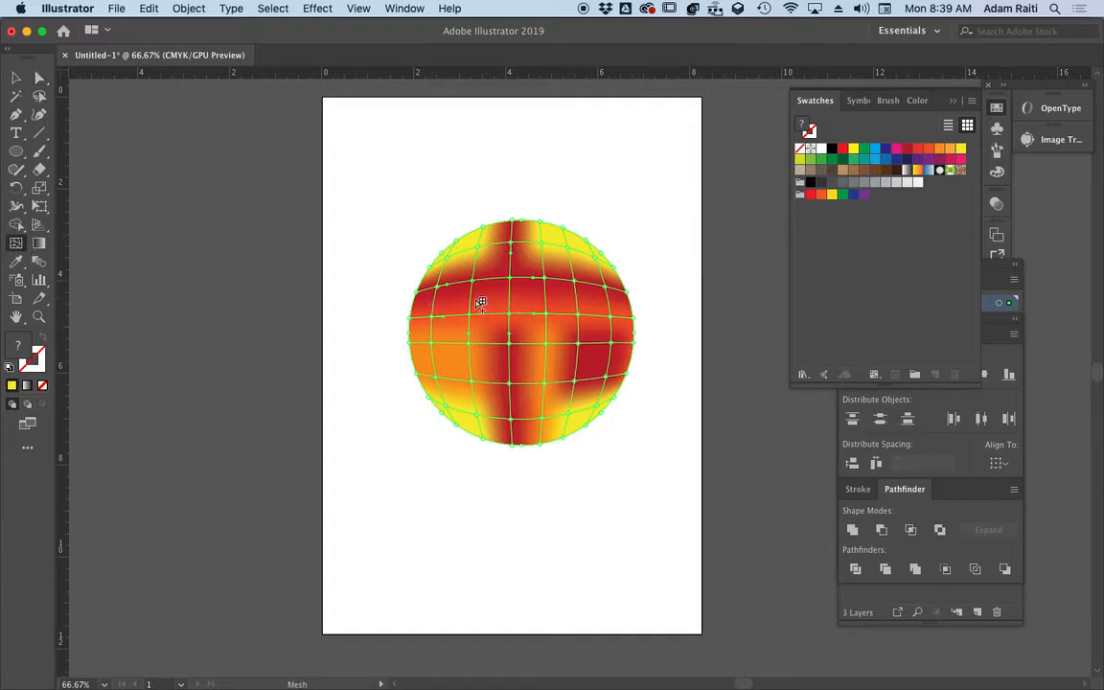
drag(468, 297, 434, 315)
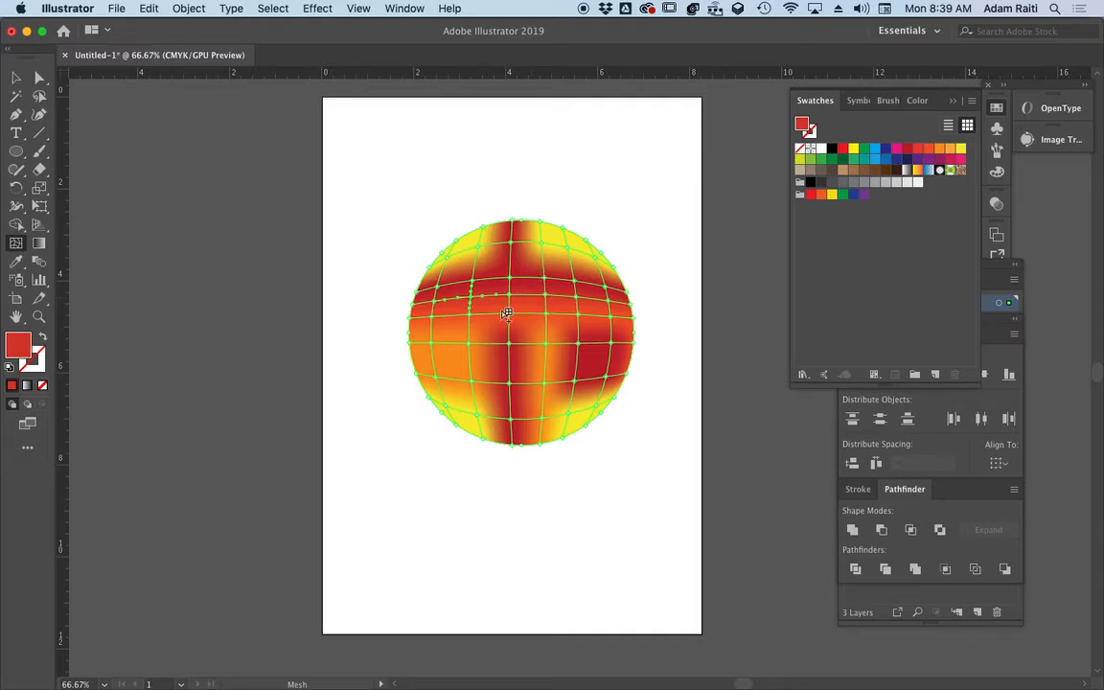
click(41, 79)
drag(393, 288, 659, 318)
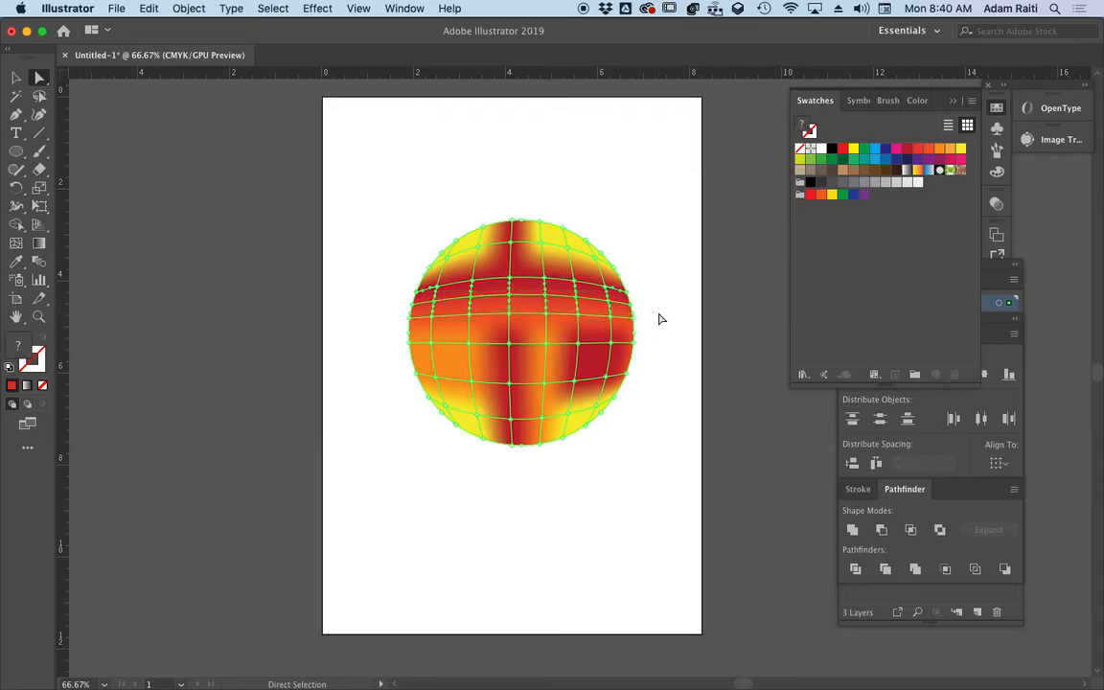
click(960, 150)
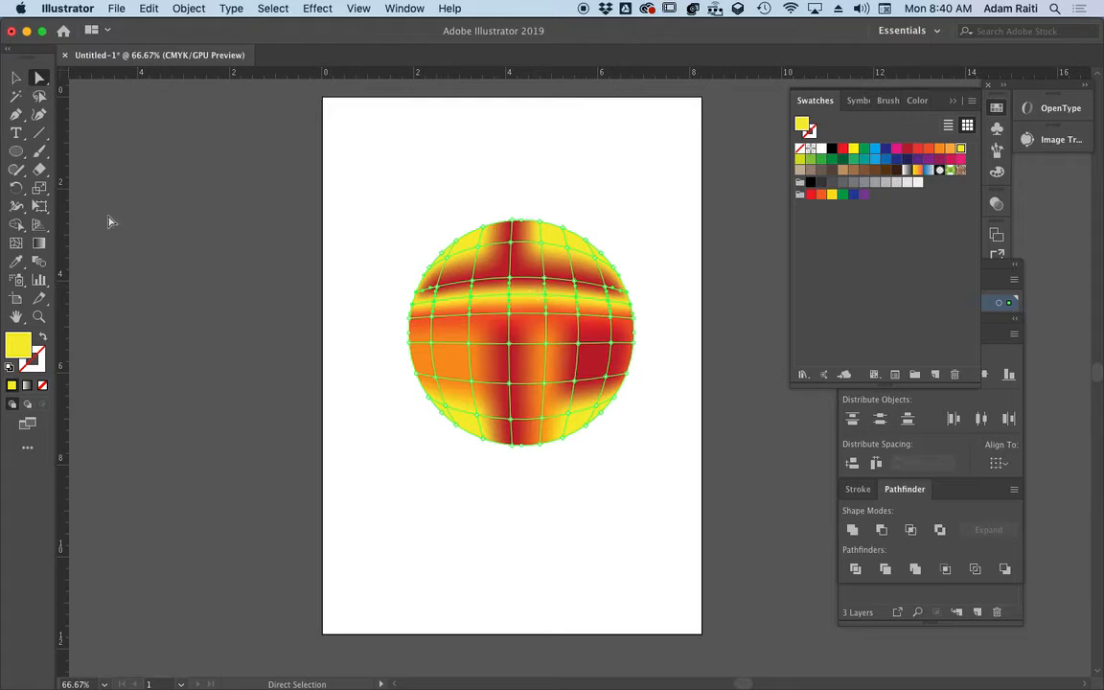
Add a vertical mesh line just right of the dark red one near the circle's centre and colour all its points dark green
click(15, 242)
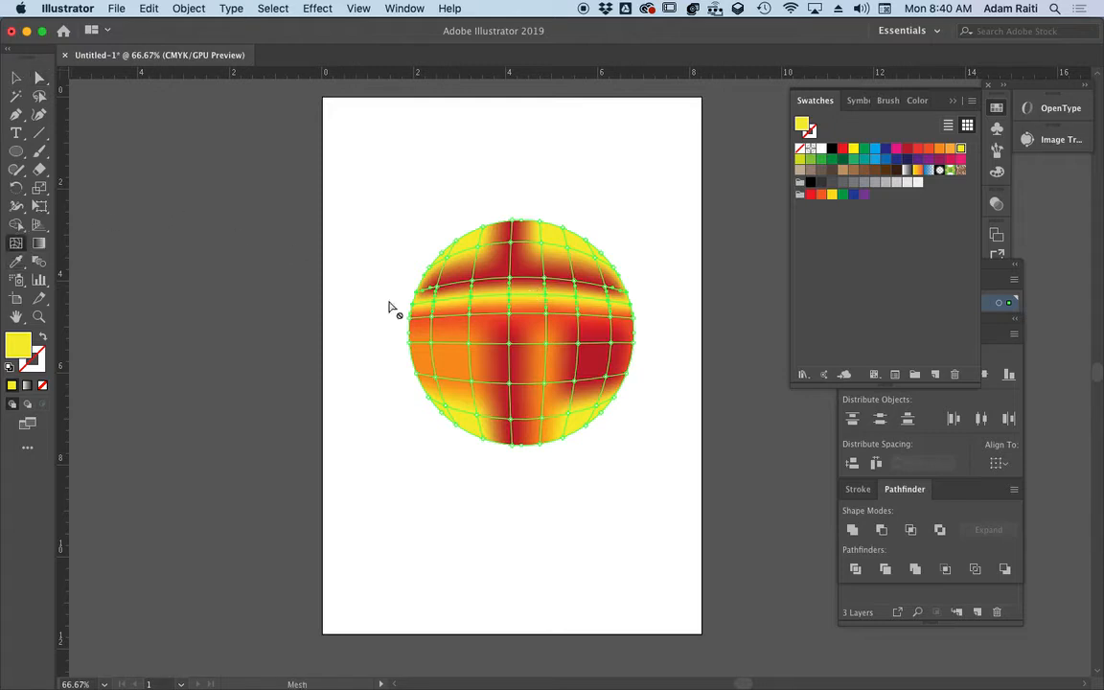
click(533, 291)
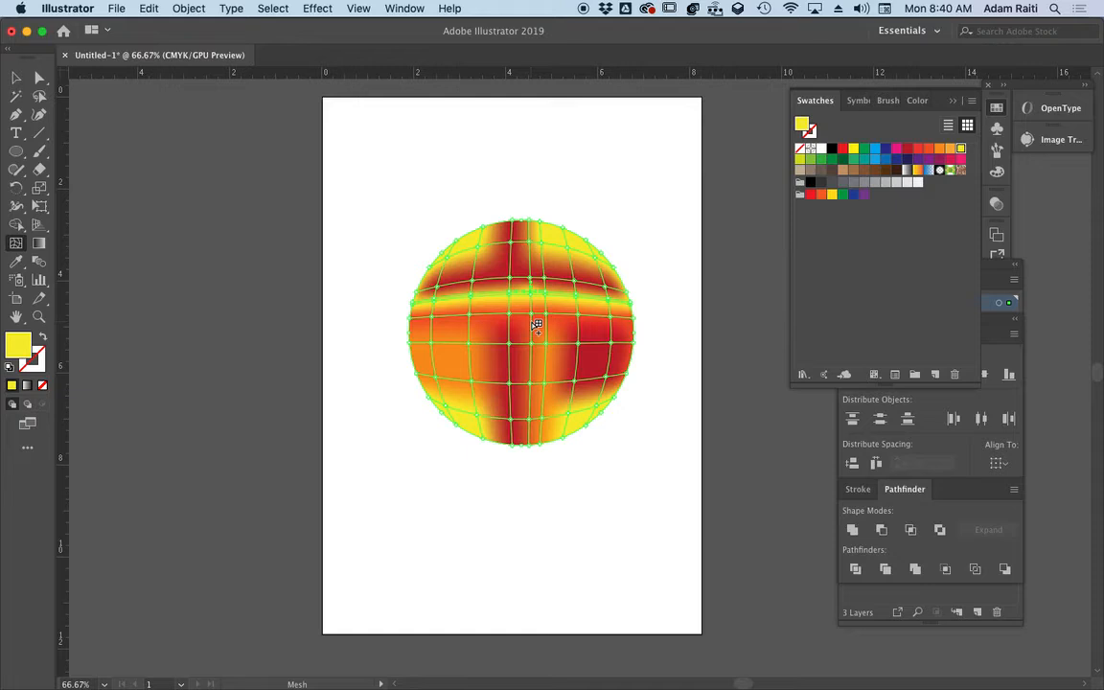
key(super+z)
click(534, 331)
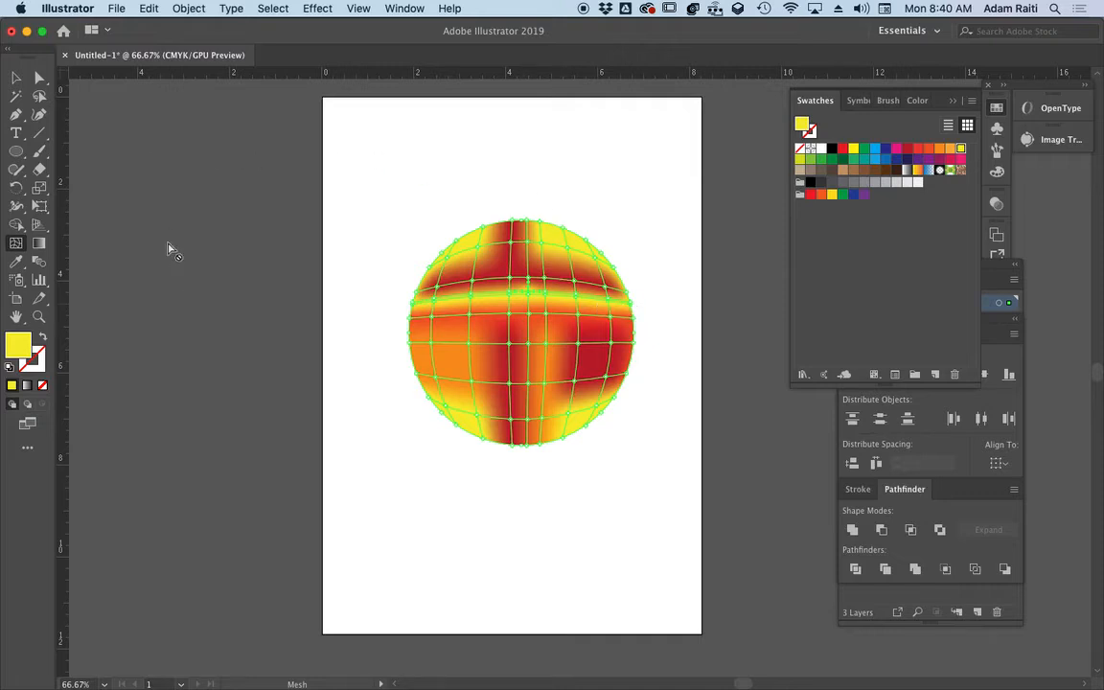
click(39, 81)
drag(519, 186, 532, 476)
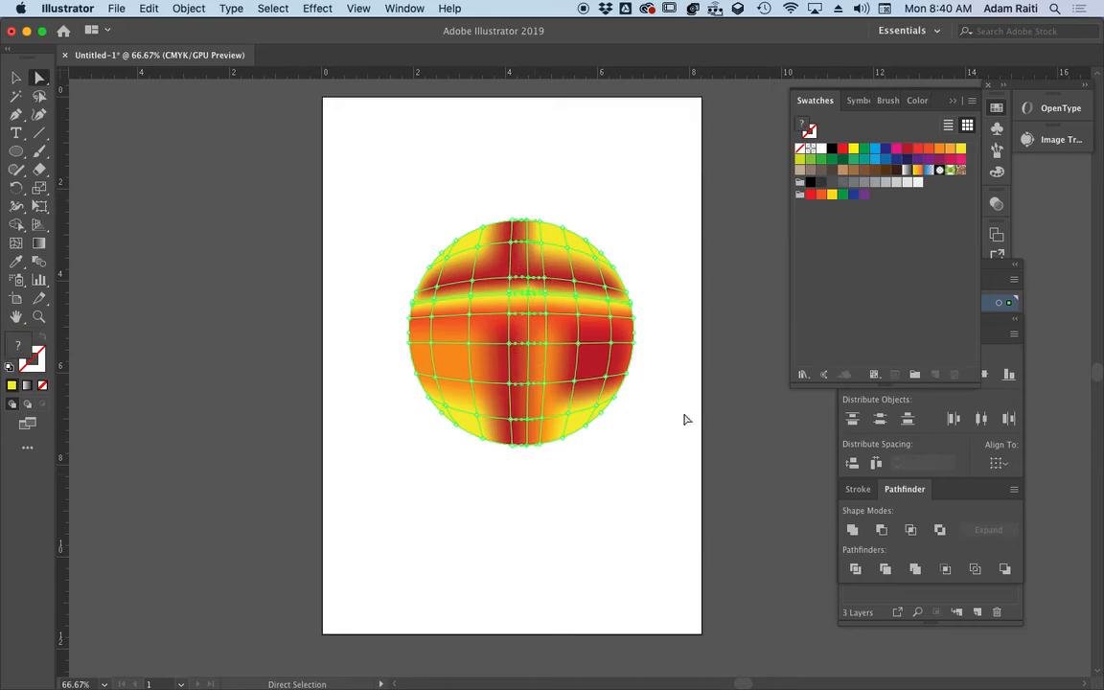
click(843, 159)
click(648, 185)
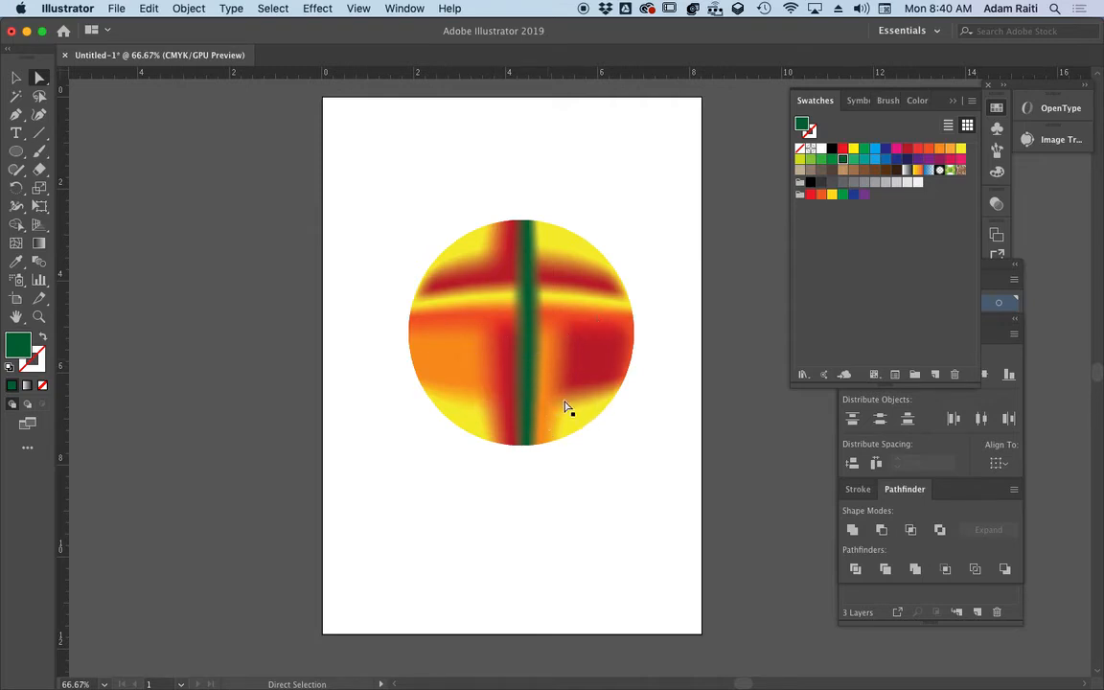
Move the meshed circle to the upper left area of the artboard and deselect it
click(15, 77)
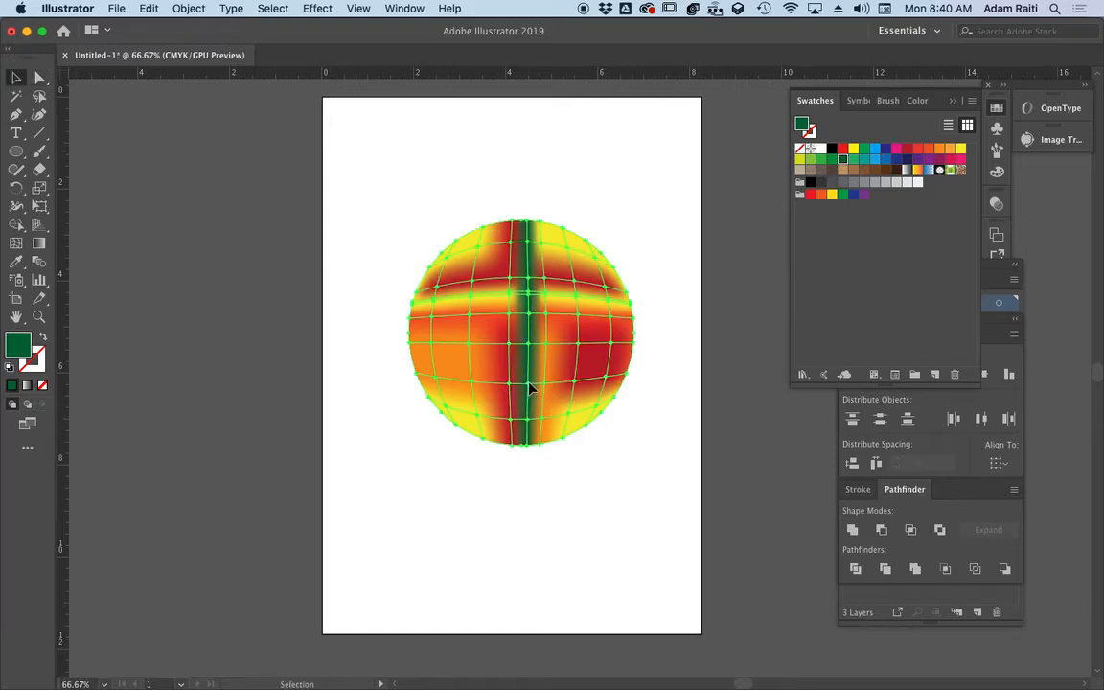
drag(477, 341, 408, 229)
click(182, 277)
Draw a wide rectangle across the artboard below the circle and give it a black stroke with no fill
drag(16, 156, 93, 154)
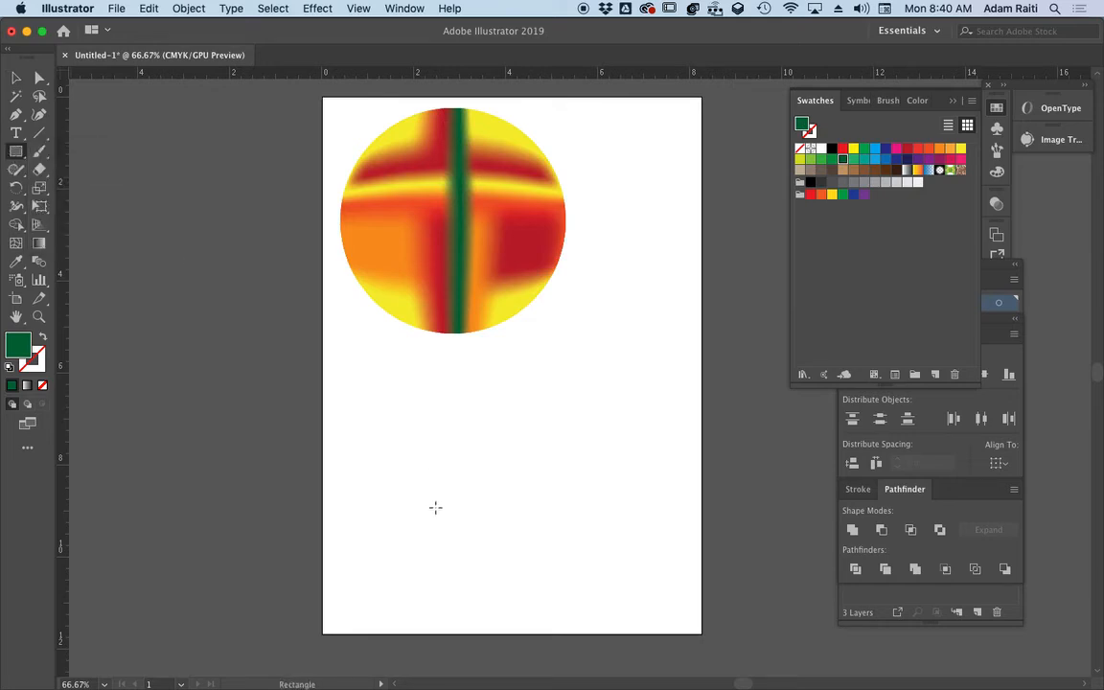
drag(352, 401, 672, 498)
key(v)
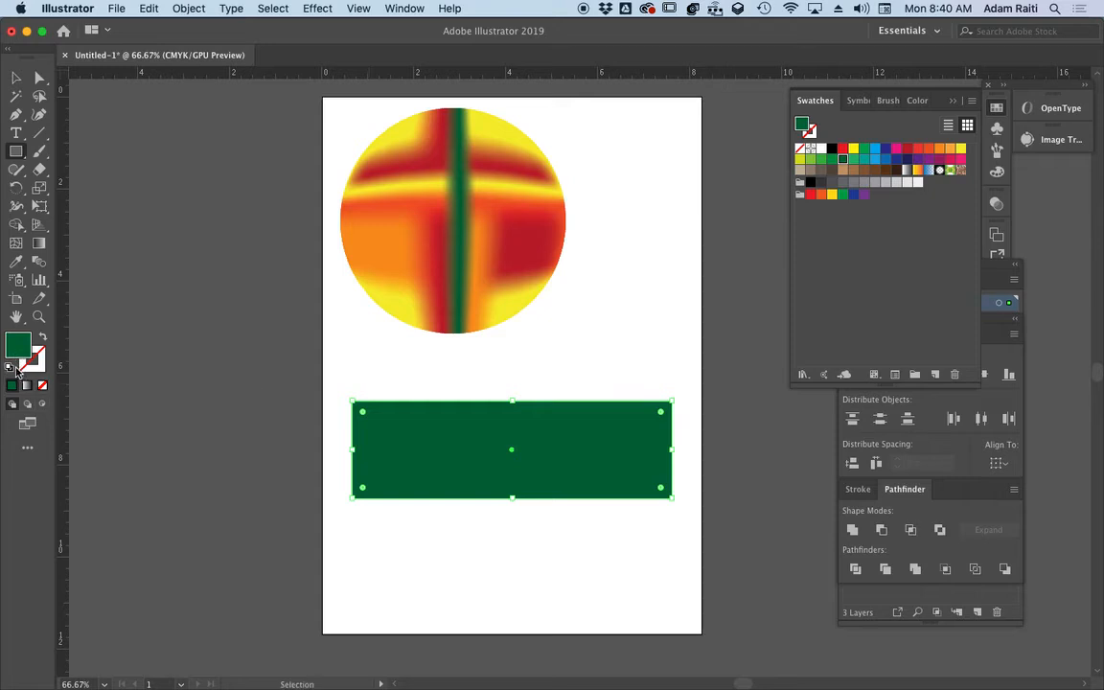
click(12, 367)
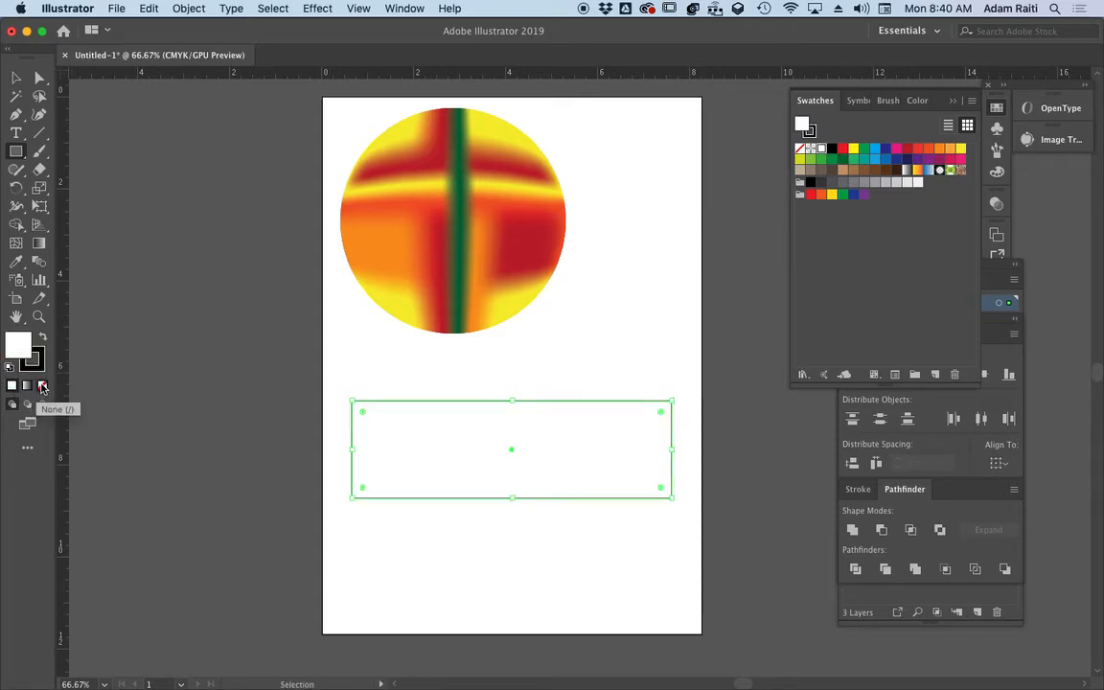
click(43, 386)
key(m)
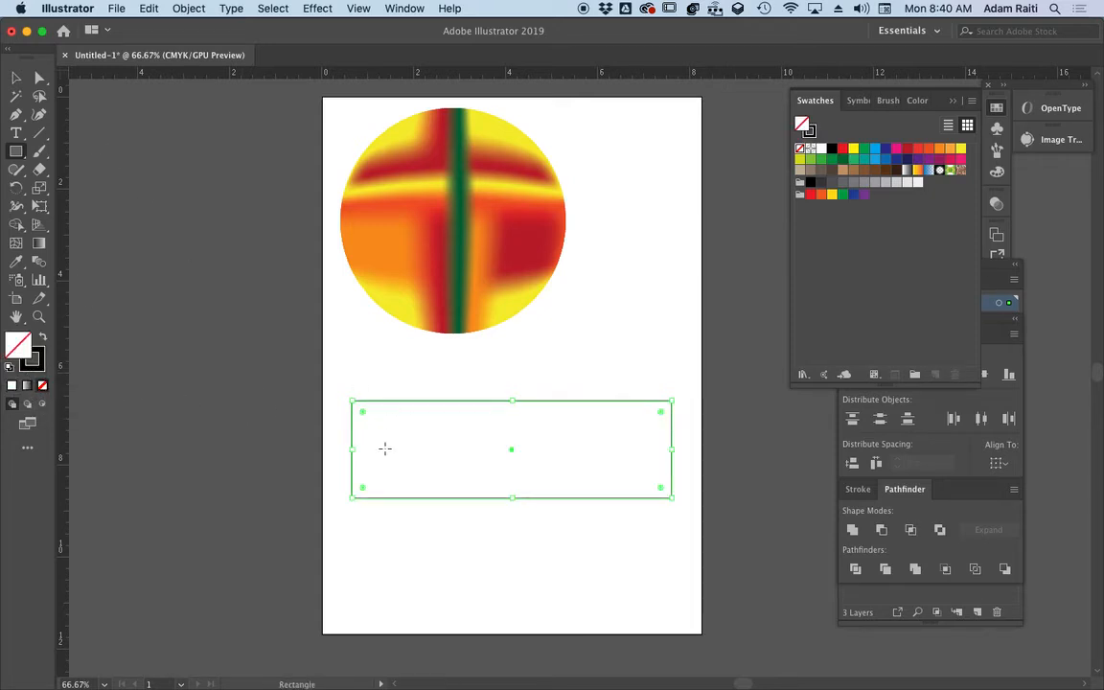
Select the unfilled rectangle by its outline and move it slightly right and down
click(17, 77)
click(454, 466)
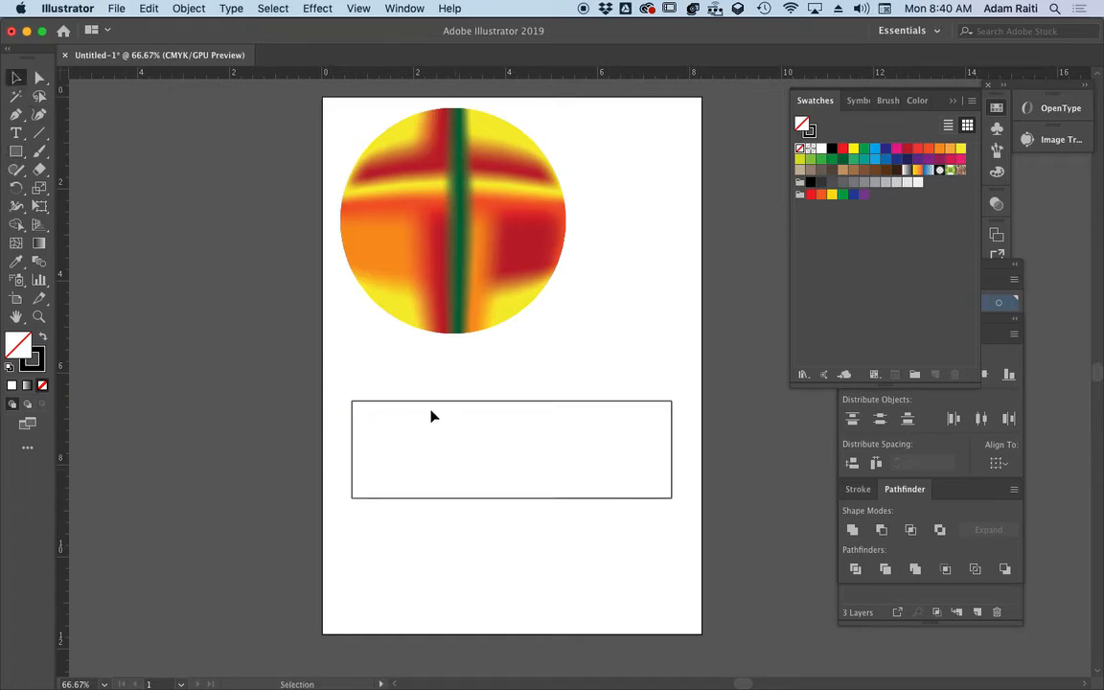
drag(434, 400, 245, 398)
click(373, 416)
click(380, 401)
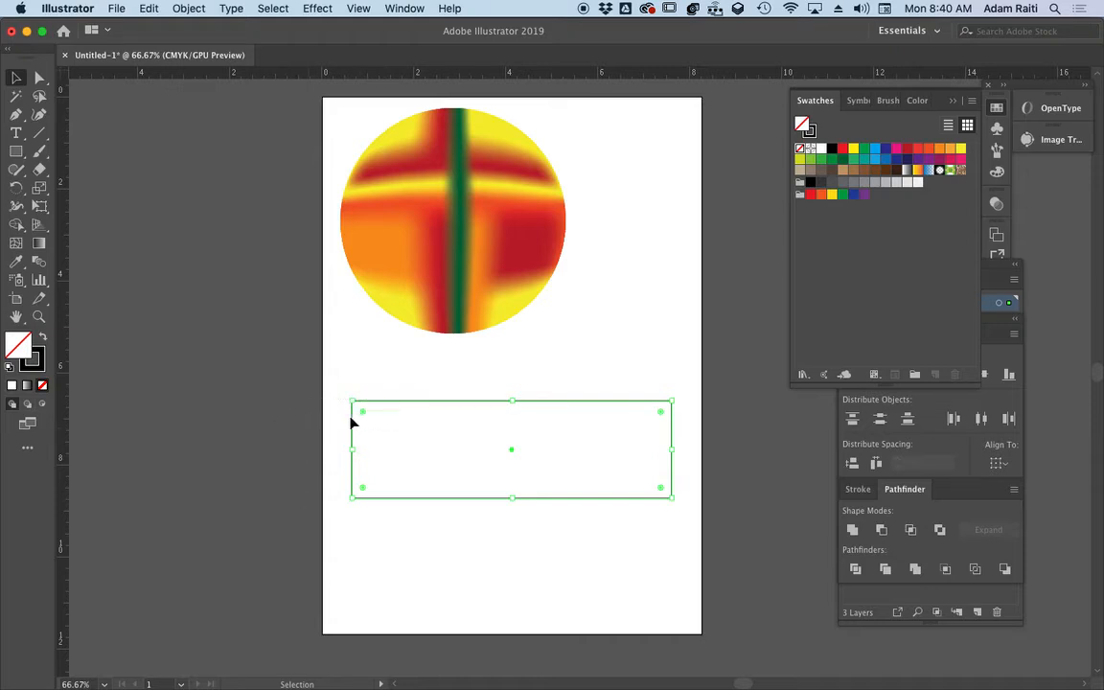
mouse_move(352, 422)
mouse_down()
mouse_move(212, 419)
mouse_move(314, 446)
mouse_move(357, 424)
mouse_up()
Add seven vertical mesh lines across the rectangle with the Mesh tool, starting at the centre and working towards both sides
click(16, 241)
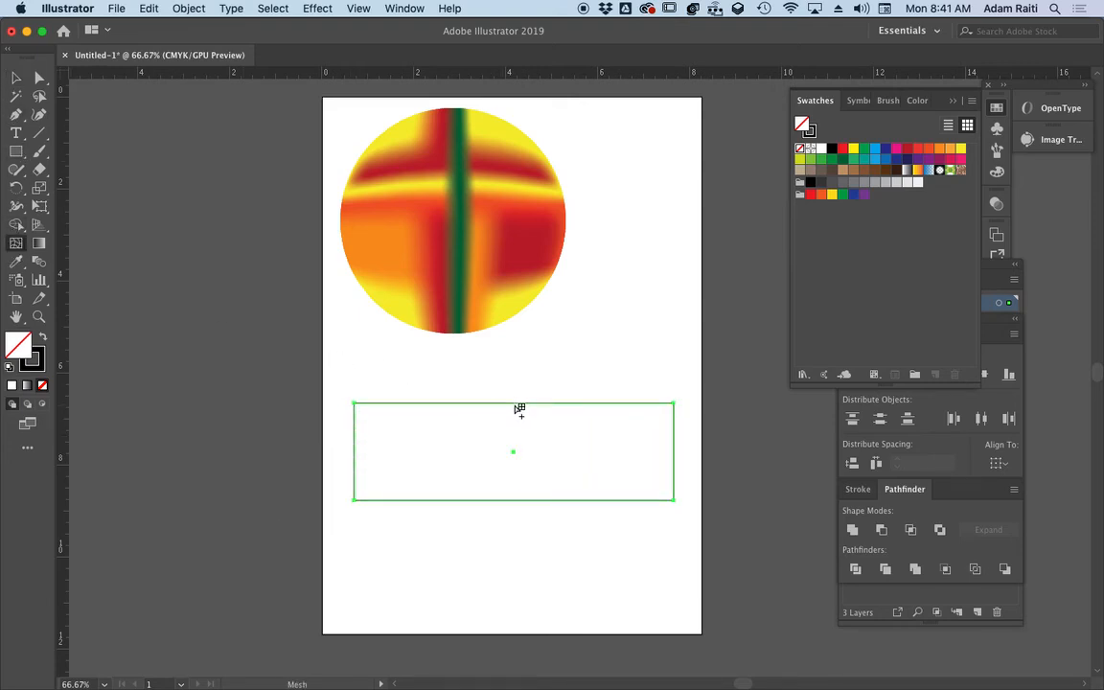
key(super)
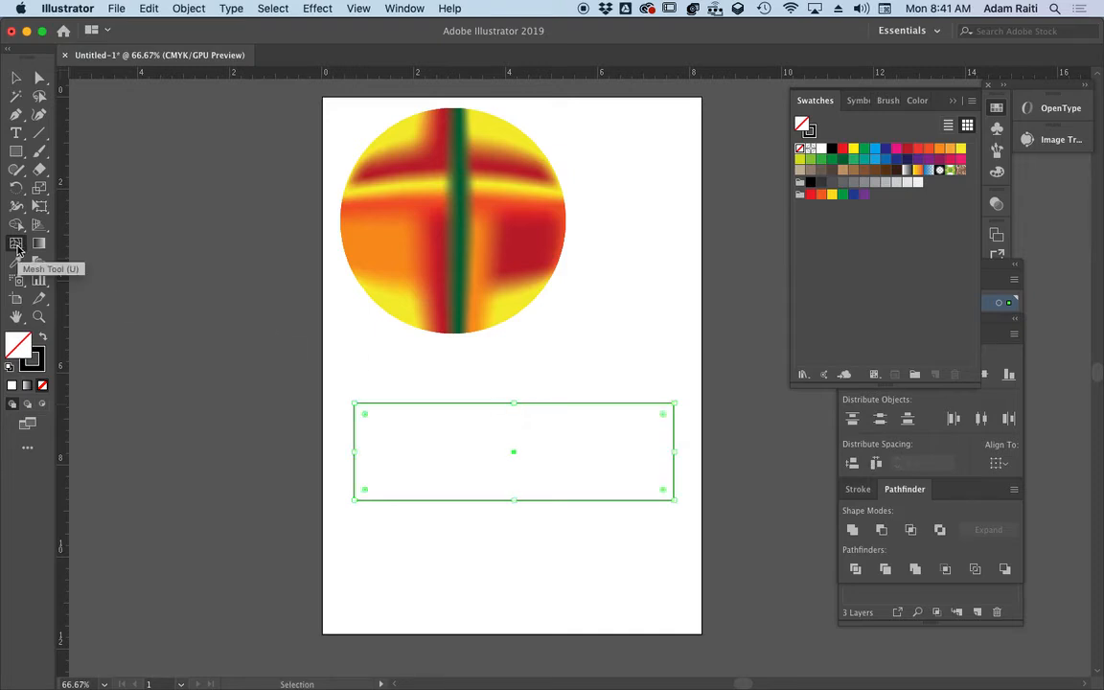
click(17, 247)
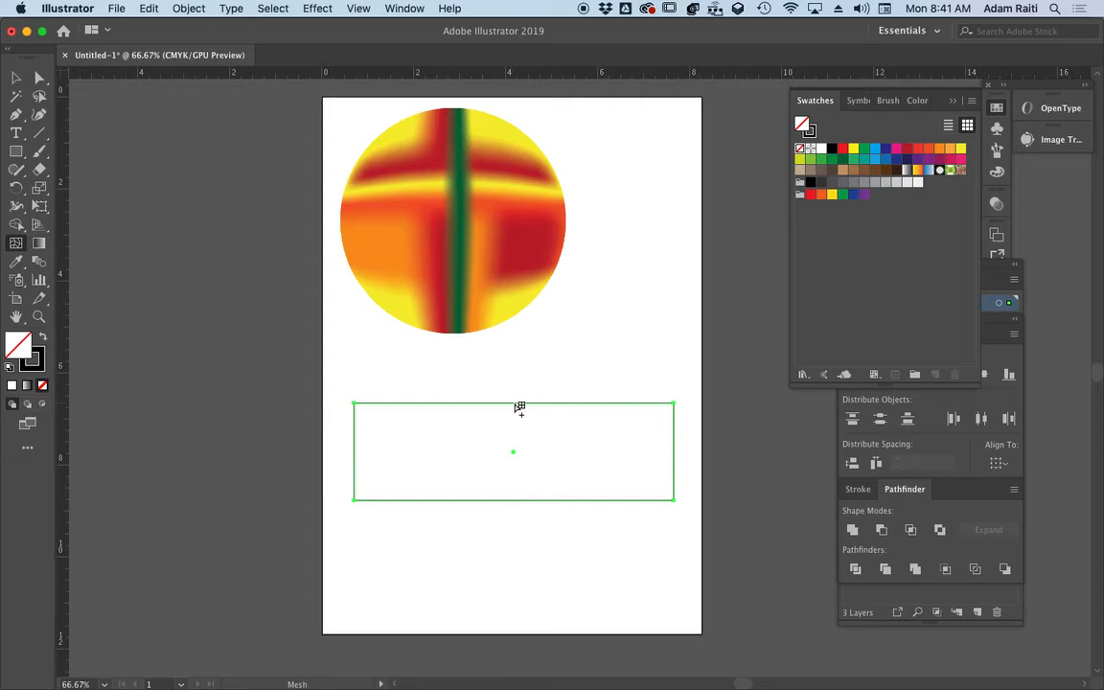
click(515, 404)
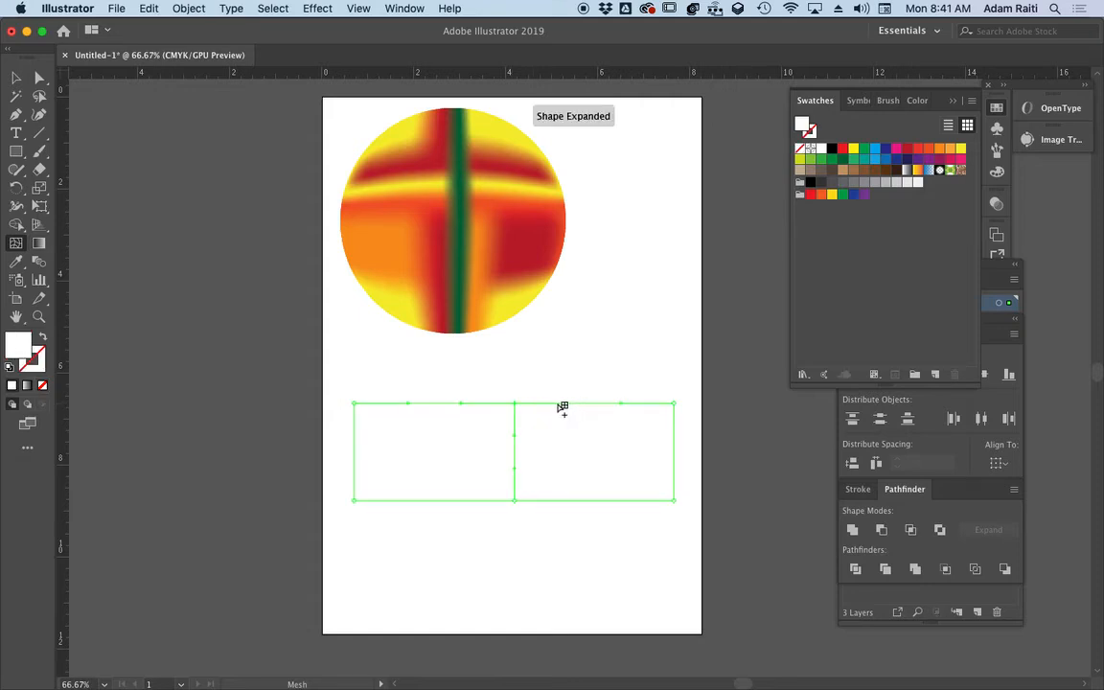
click(557, 404)
click(592, 404)
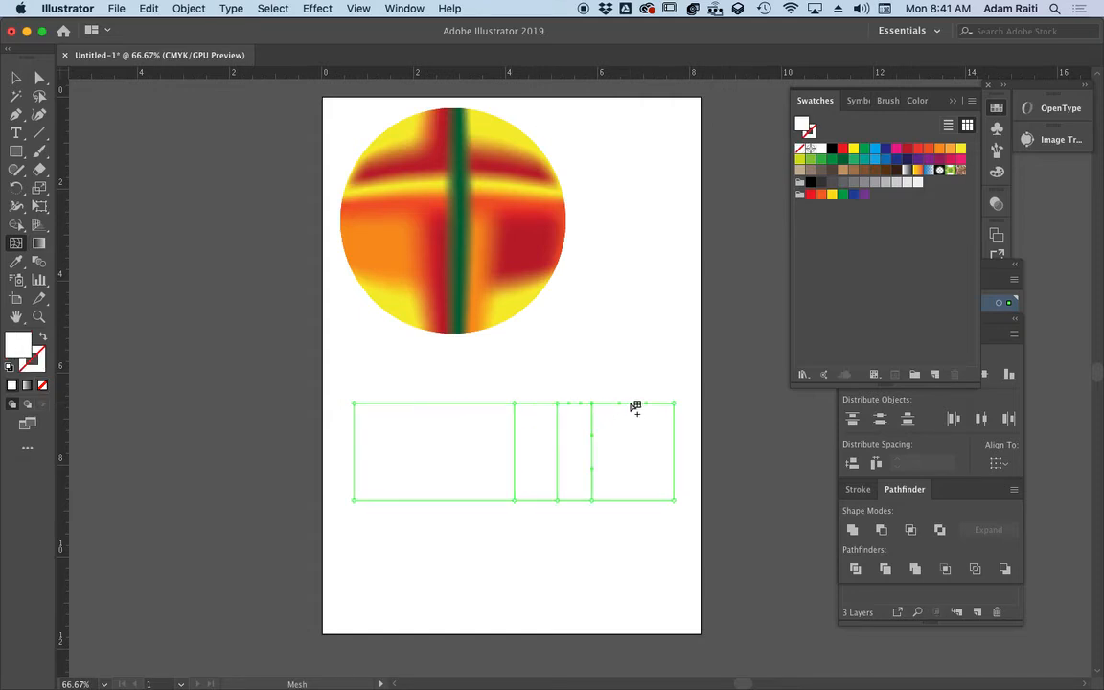
click(631, 404)
click(479, 403)
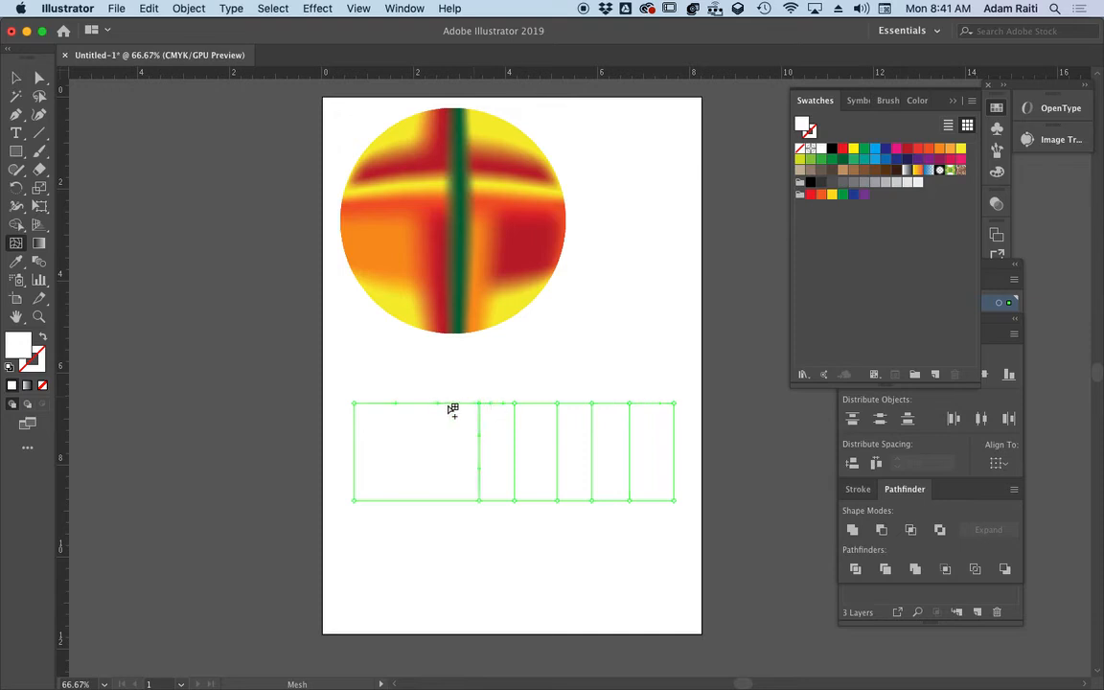
click(436, 404)
click(397, 404)
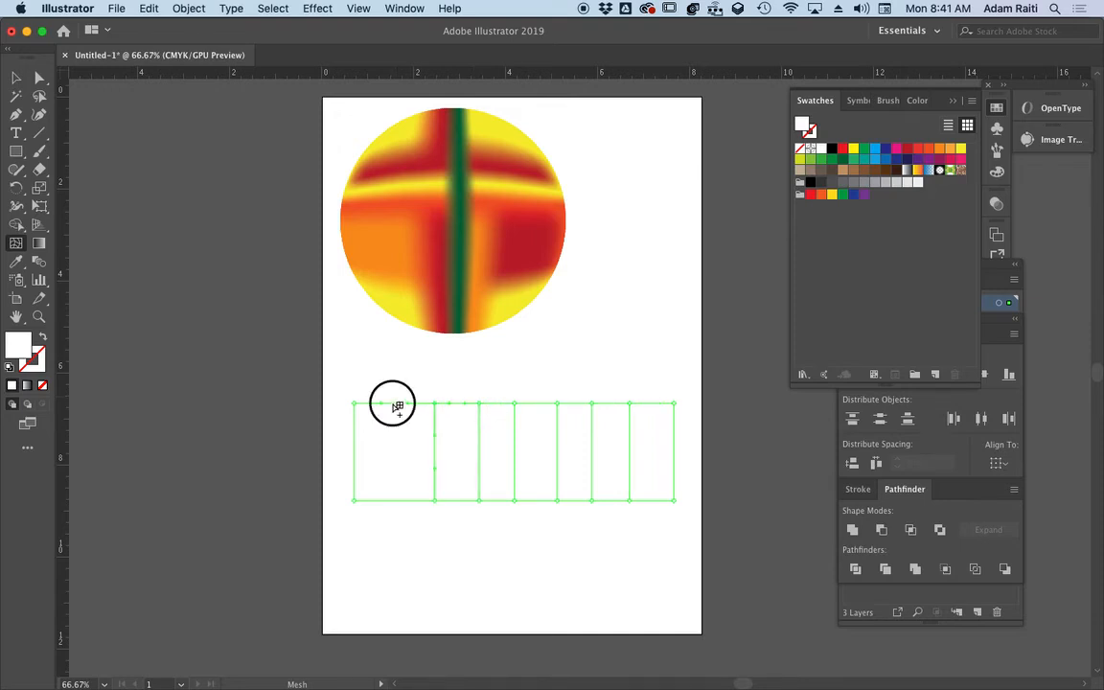
Add two horizontal mesh lines to the rectangle, one near mid-height and one halfway between it and the upper edge
click(354, 447)
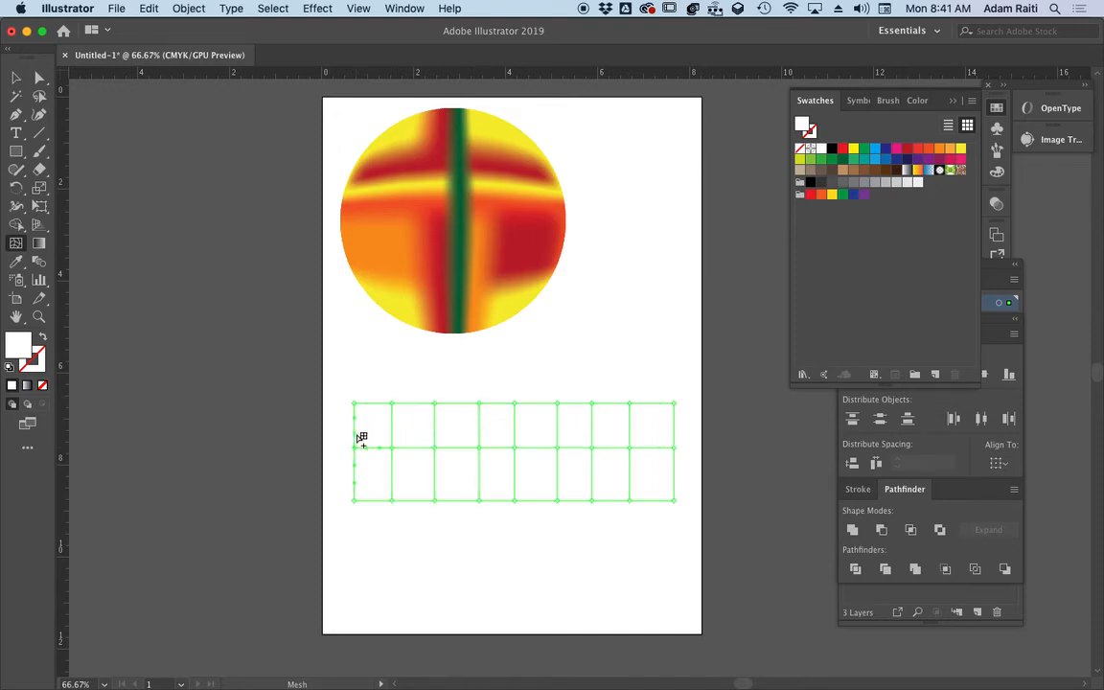
click(354, 422)
key(super+z)
click(354, 426)
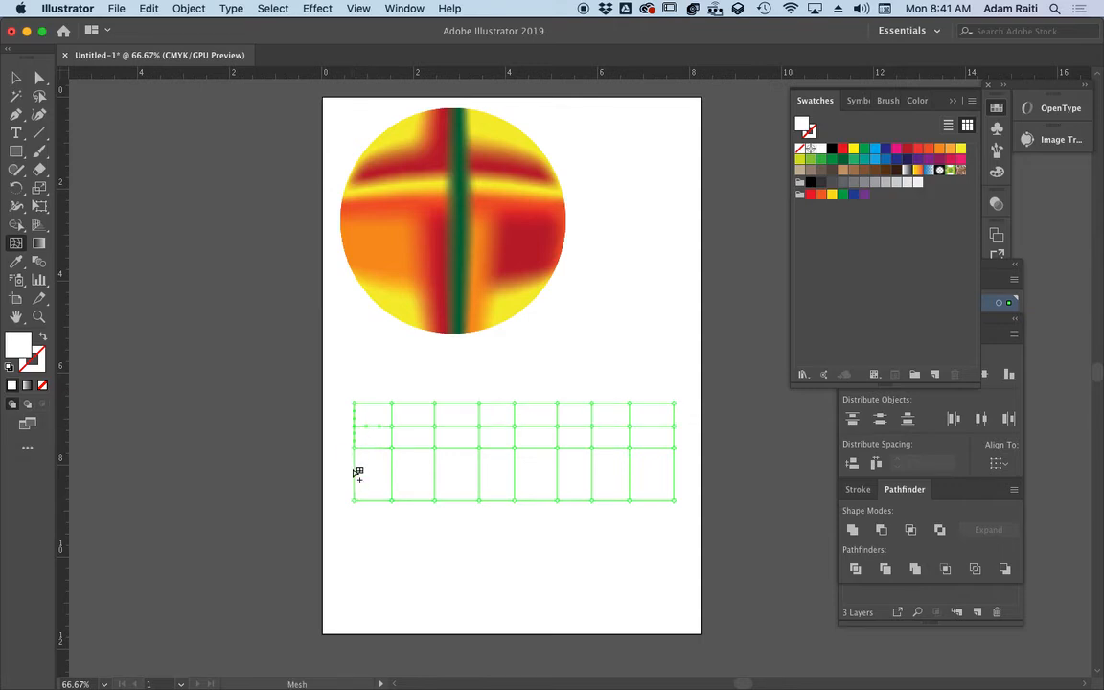
click(355, 470)
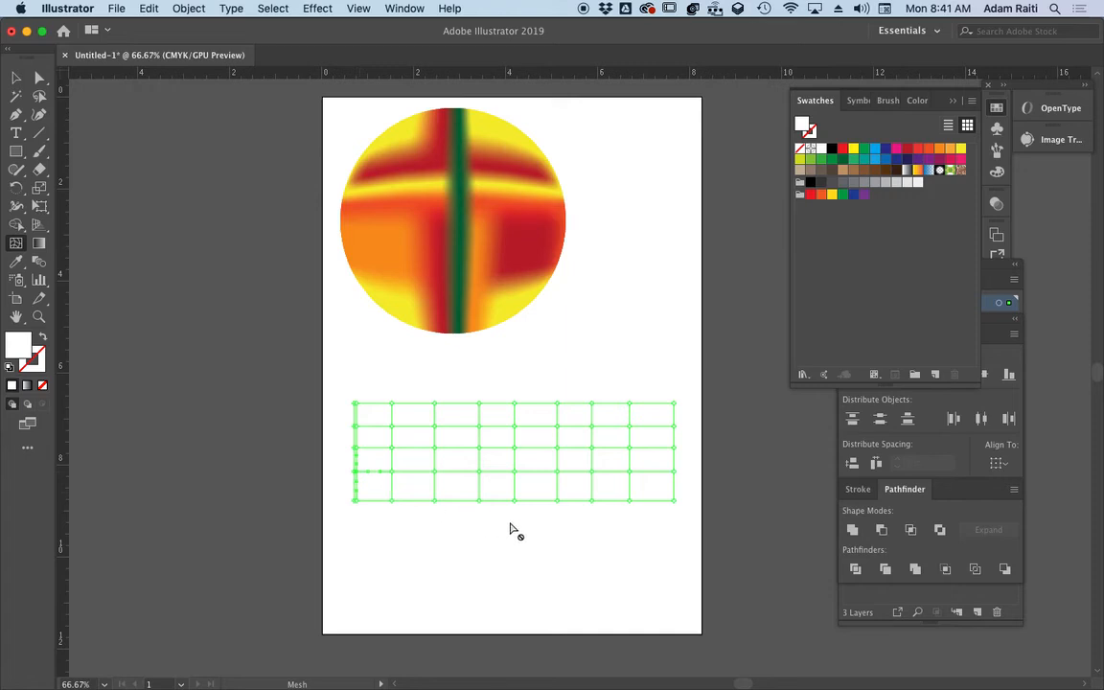
click(39, 78)
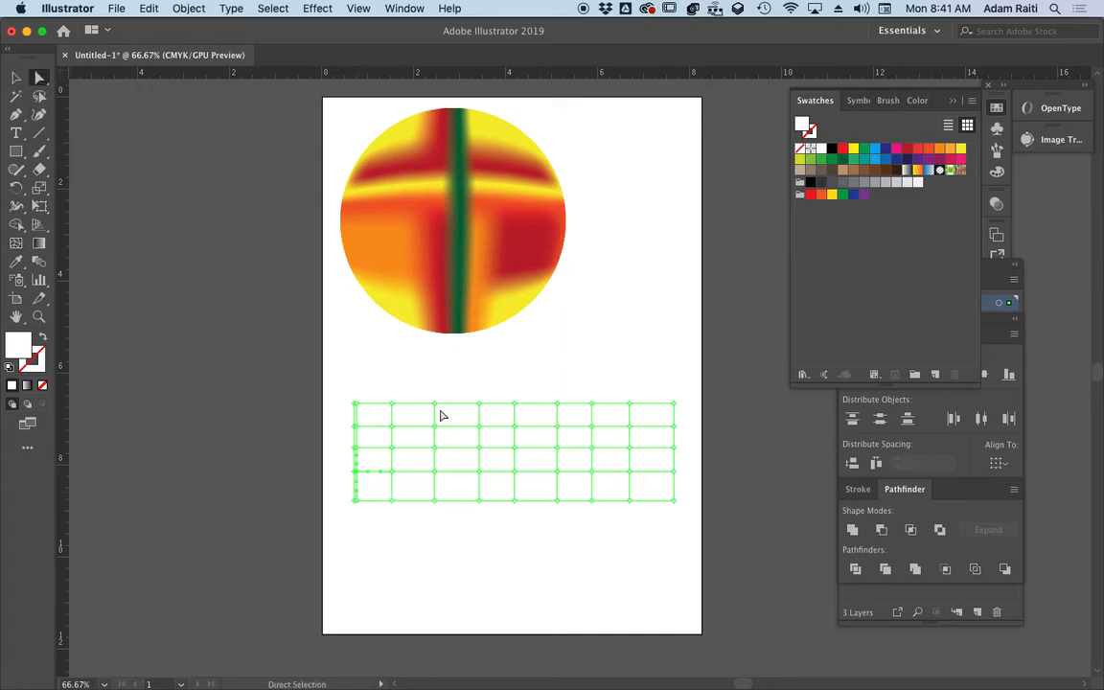
key(Delete)
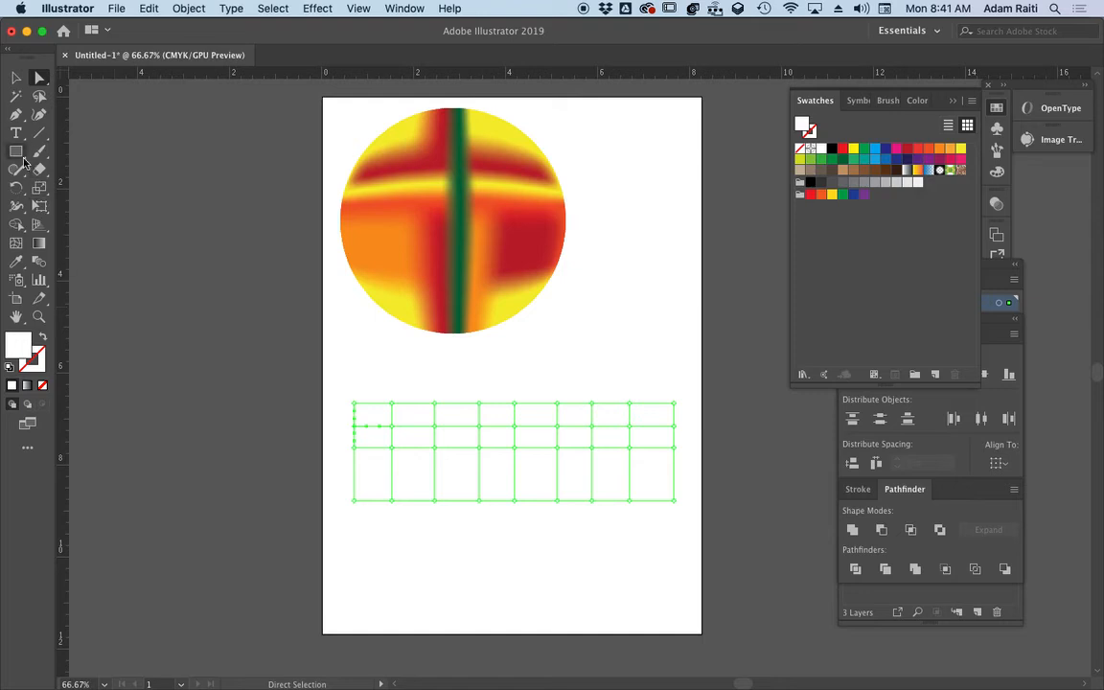
Add a horizontal mesh line through the rectangle's lower half and fill all its mesh points with dark blue
click(16, 242)
click(355, 474)
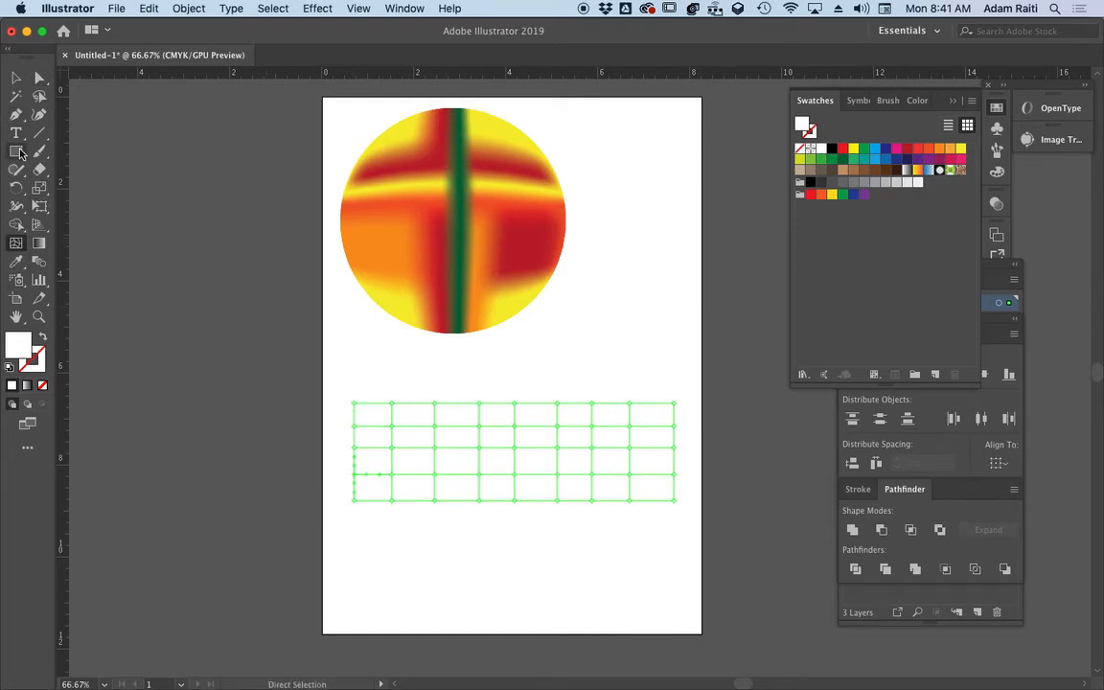
click(42, 81)
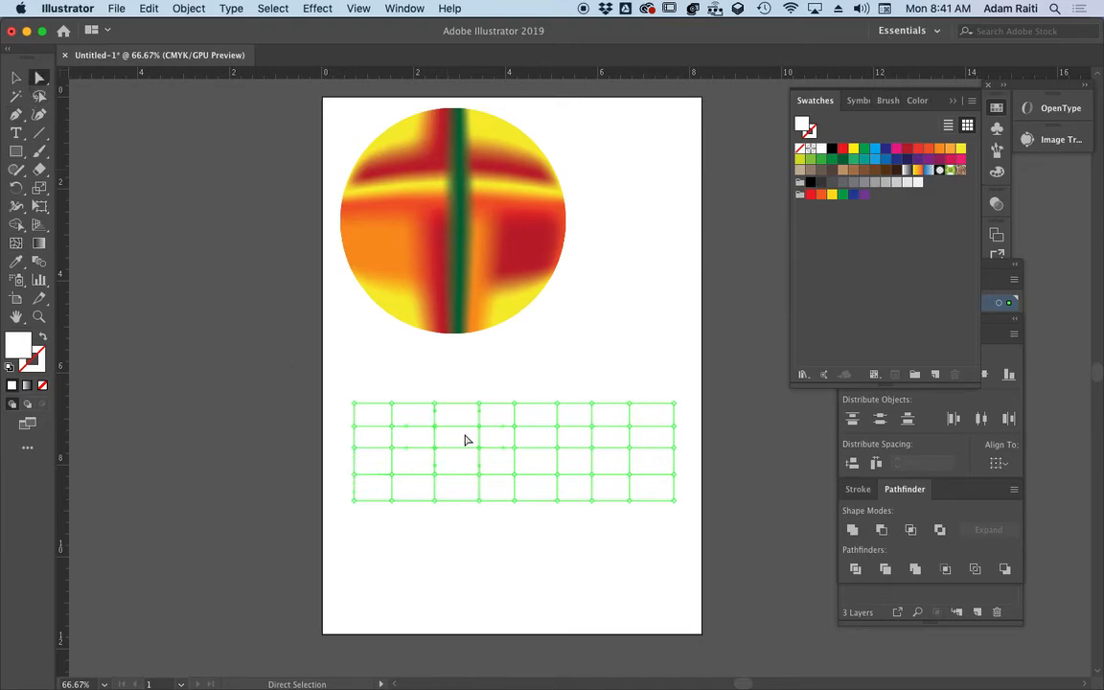
drag(333, 381, 692, 576)
click(897, 161)
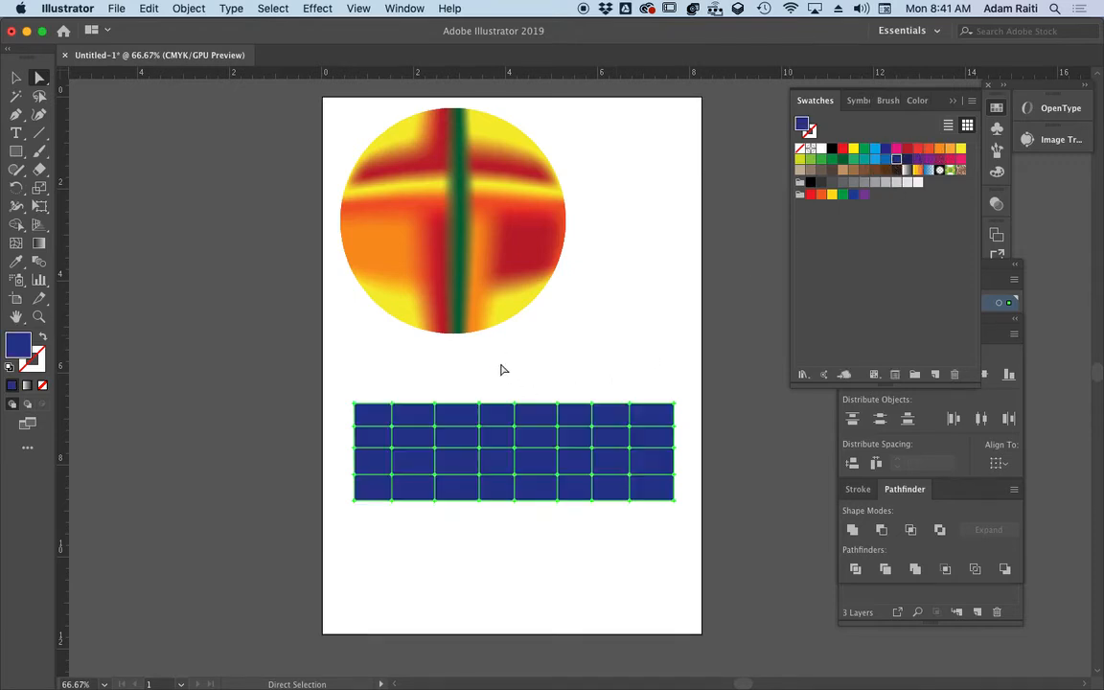
Colour the points on the rectangle's middle horizontal mesh line with the bright light blue swatch
click(334, 432)
drag(331, 445, 689, 460)
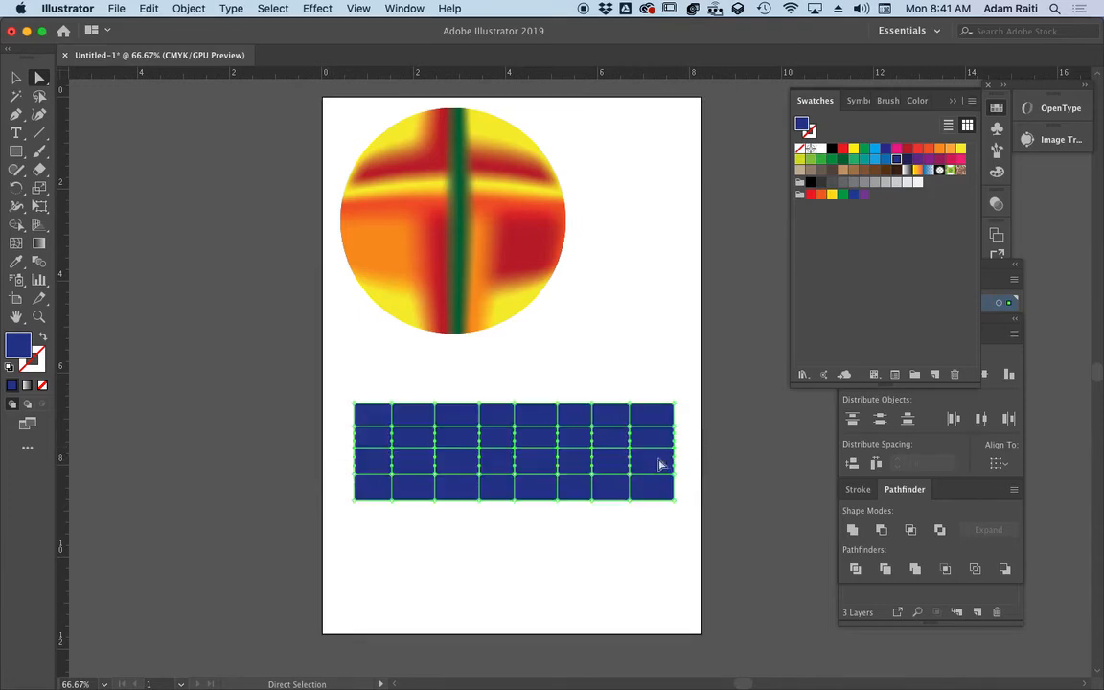
click(875, 151)
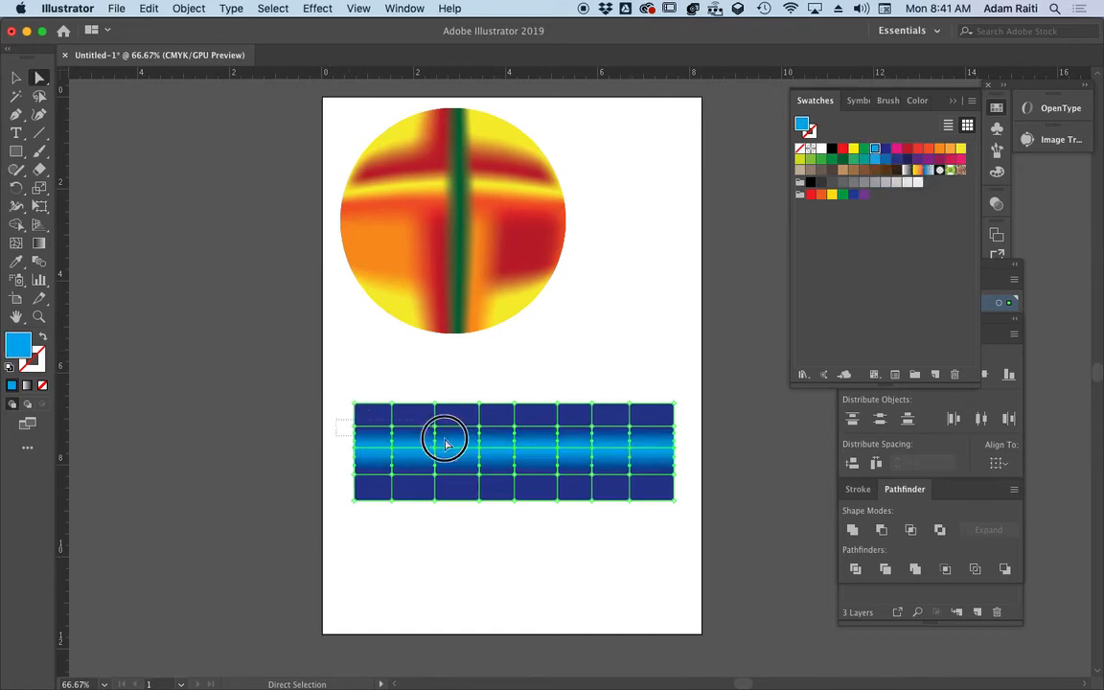
Colour the points on the rectangle's upper inner horizontal mesh line light blue, hex 55D2F9
drag(444, 440, 699, 437)
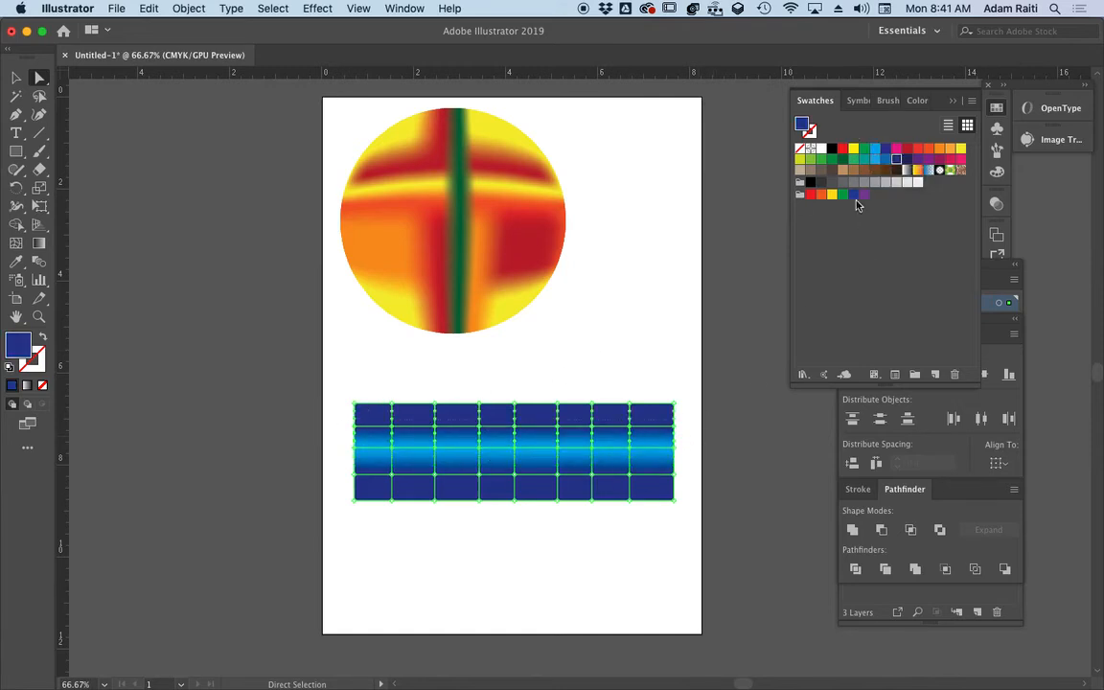
click(876, 152)
double_click(17, 341)
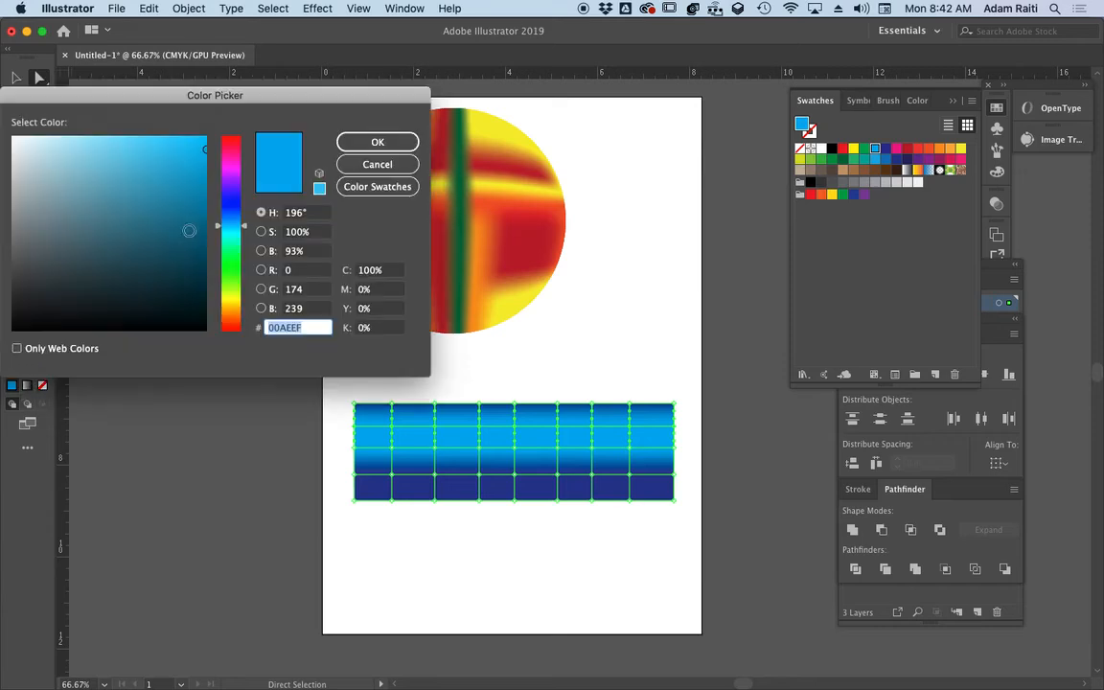
click(142, 140)
click(378, 142)
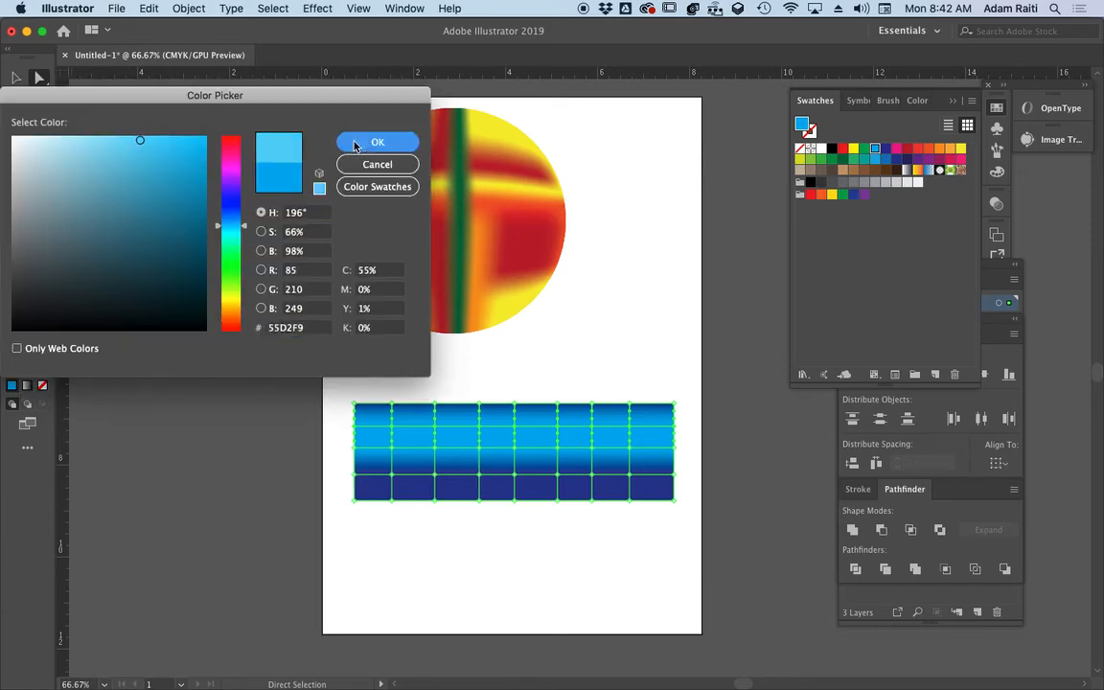
Colour the points on the rectangle's lower inner horizontal mesh line light cyan, hex 62EEF9, and deselect the mesh
drag(350, 478, 699, 481)
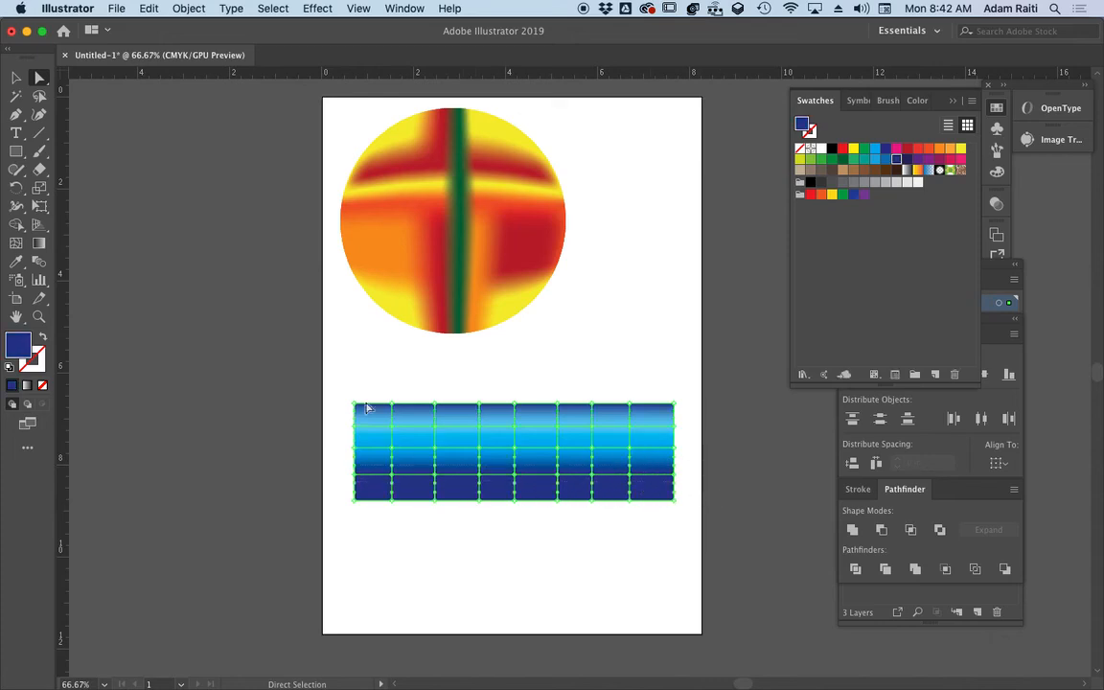
double_click(17, 347)
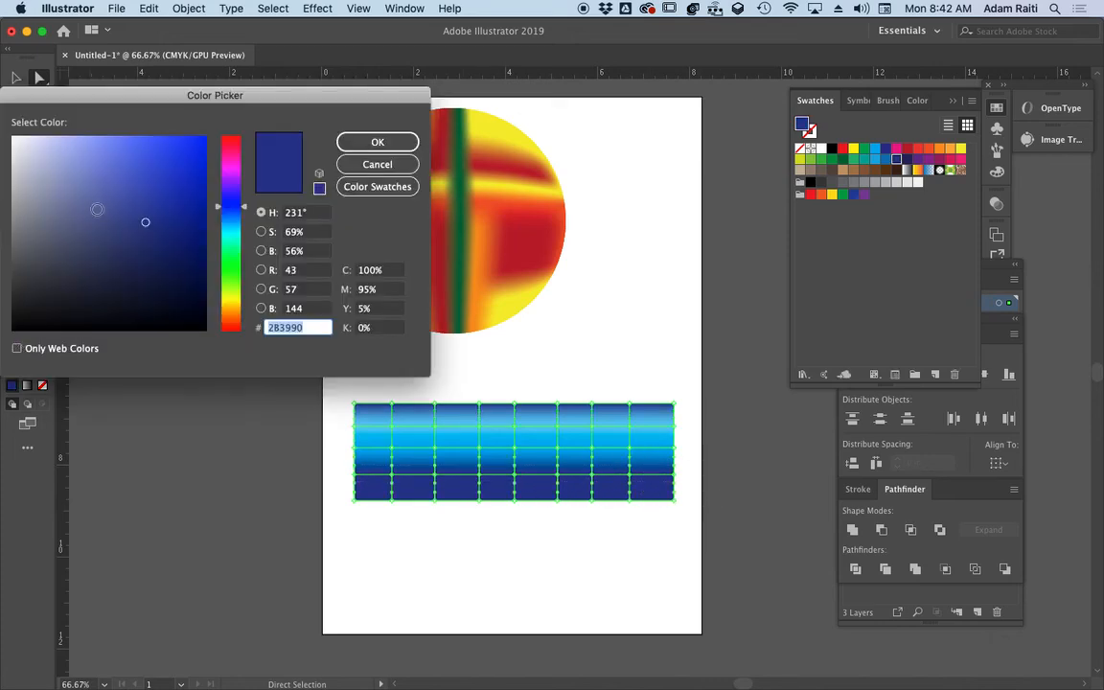
click(231, 233)
click(131, 141)
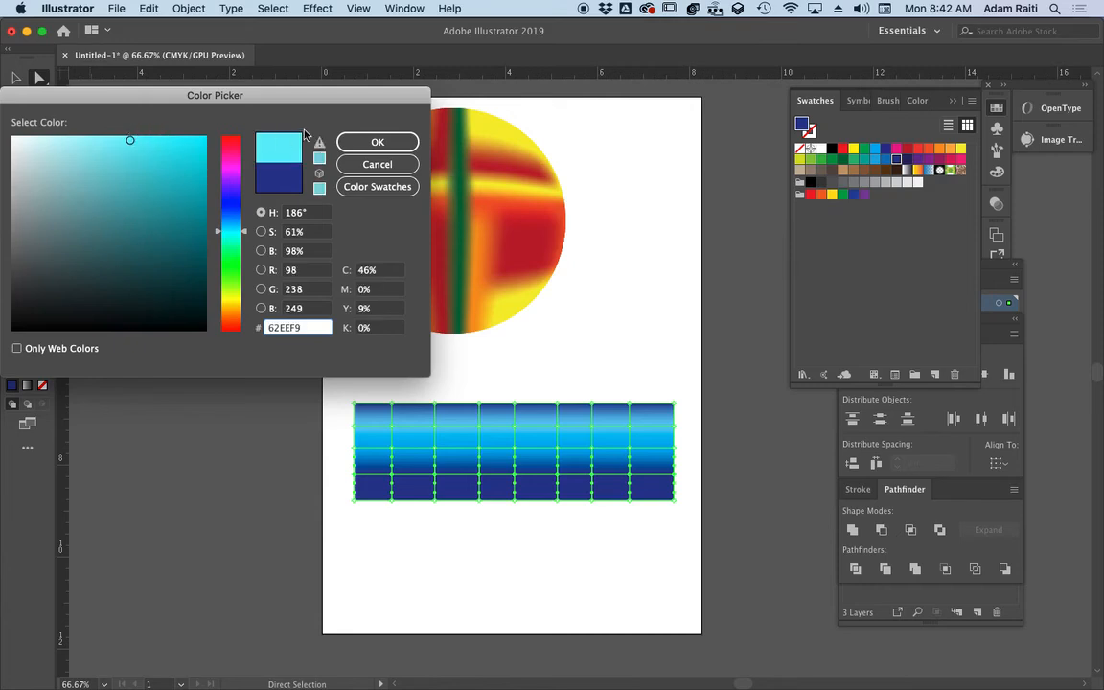
click(374, 142)
click(358, 352)
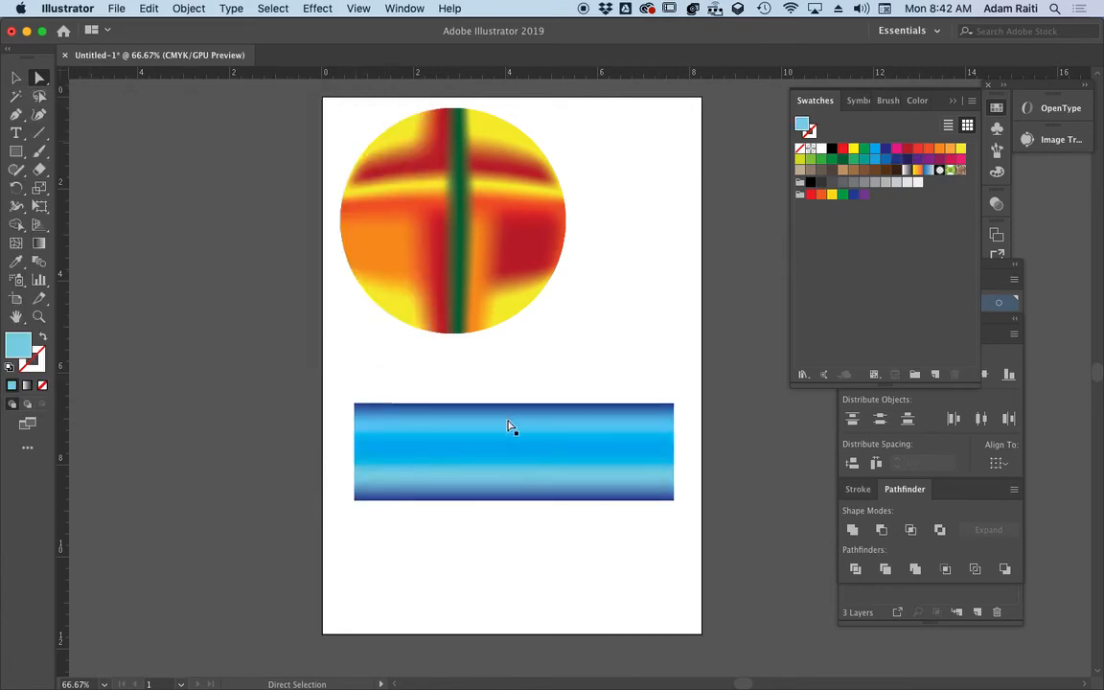
Colour all points on the rectangle's central vertical mesh line with the dark blue swatch
click(510, 462)
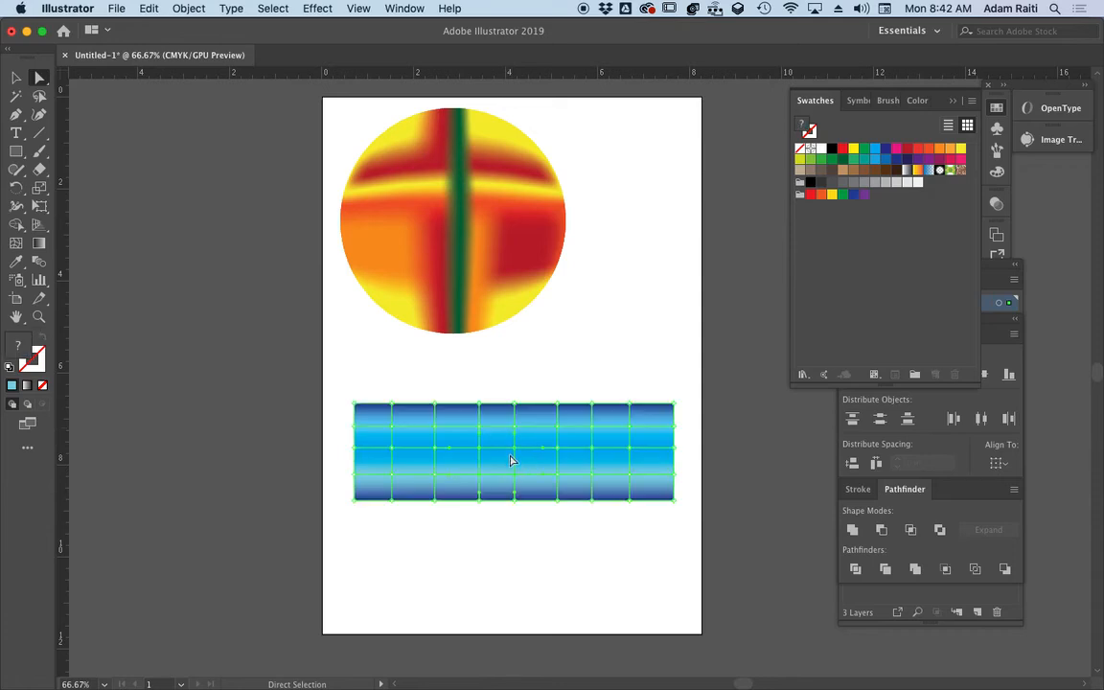
drag(502, 389, 526, 531)
click(888, 152)
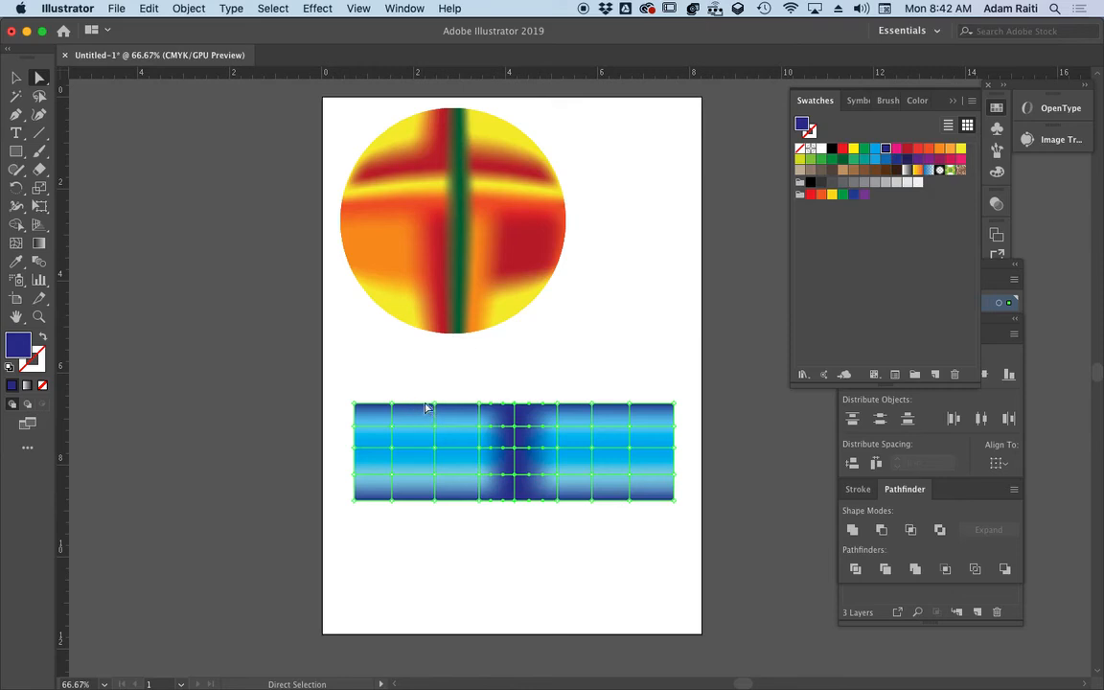
Fill one mesh patch in the rectangle's upper left half and one in its lower right half with yellow, and deselect
click(425, 443)
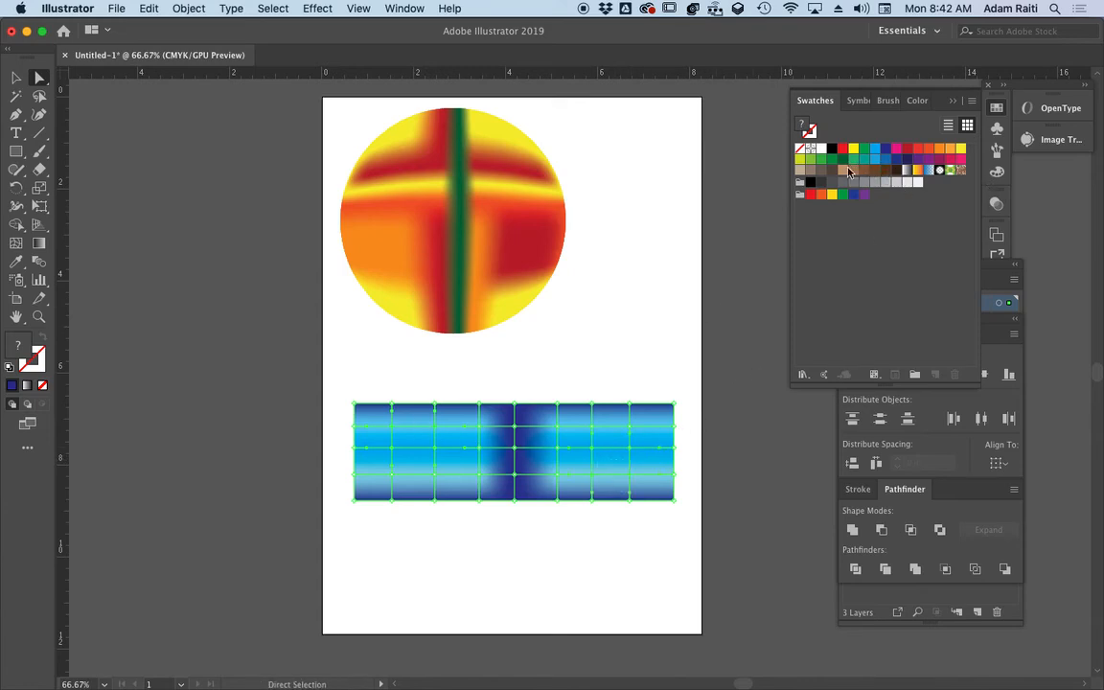
click(961, 150)
click(630, 363)
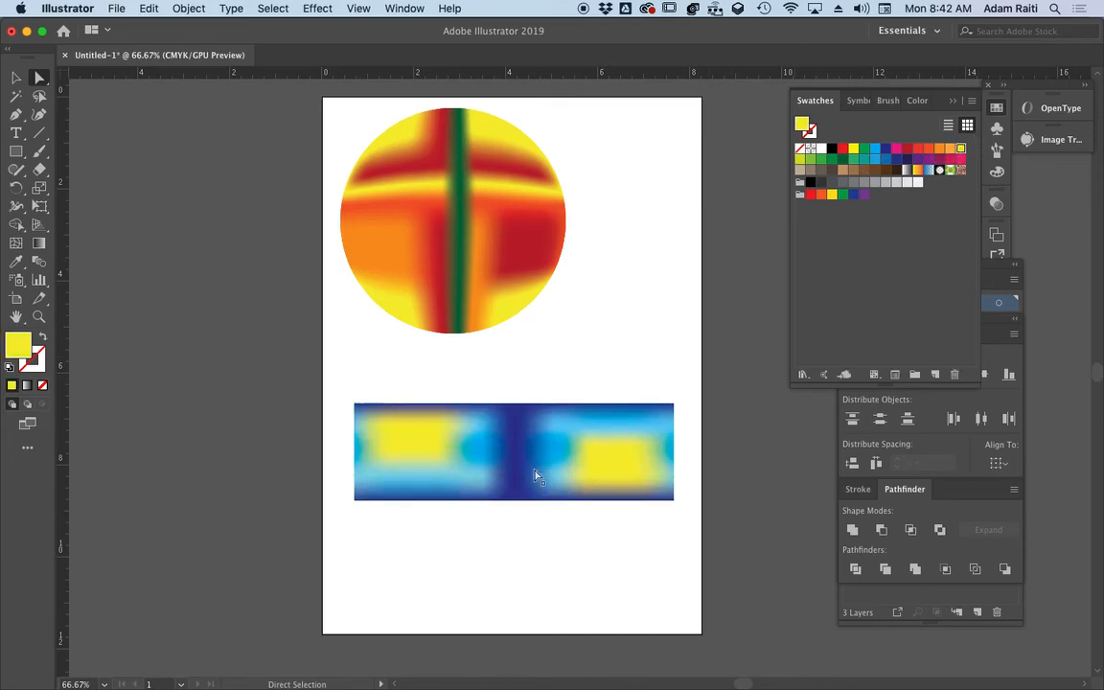
click(426, 446)
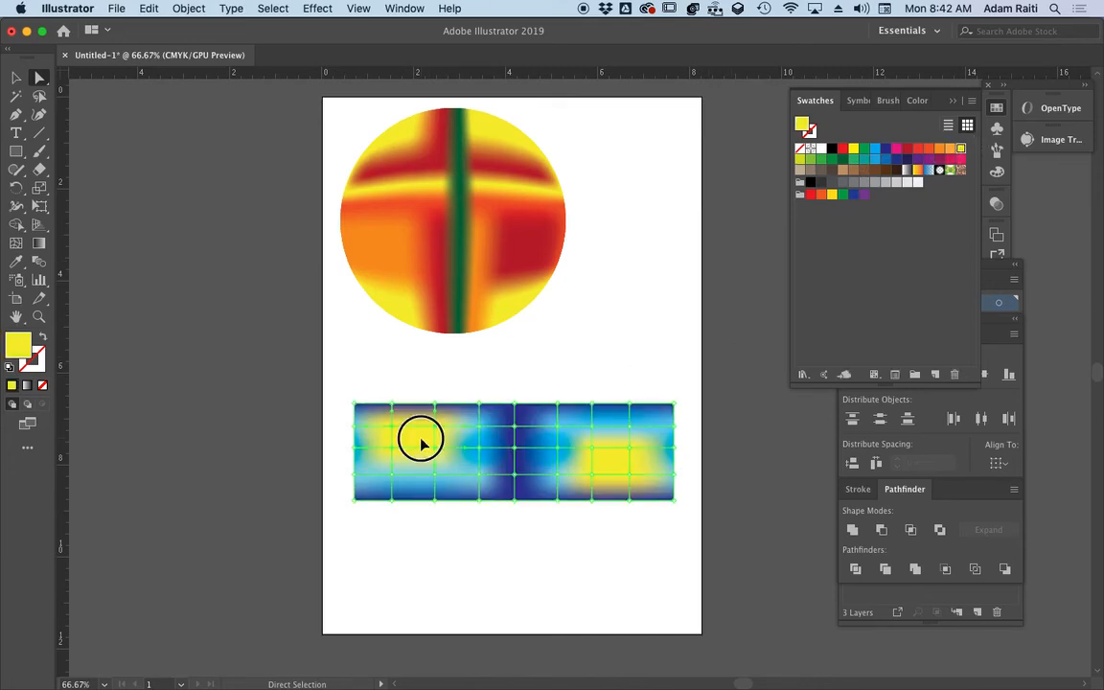
click(656, 414)
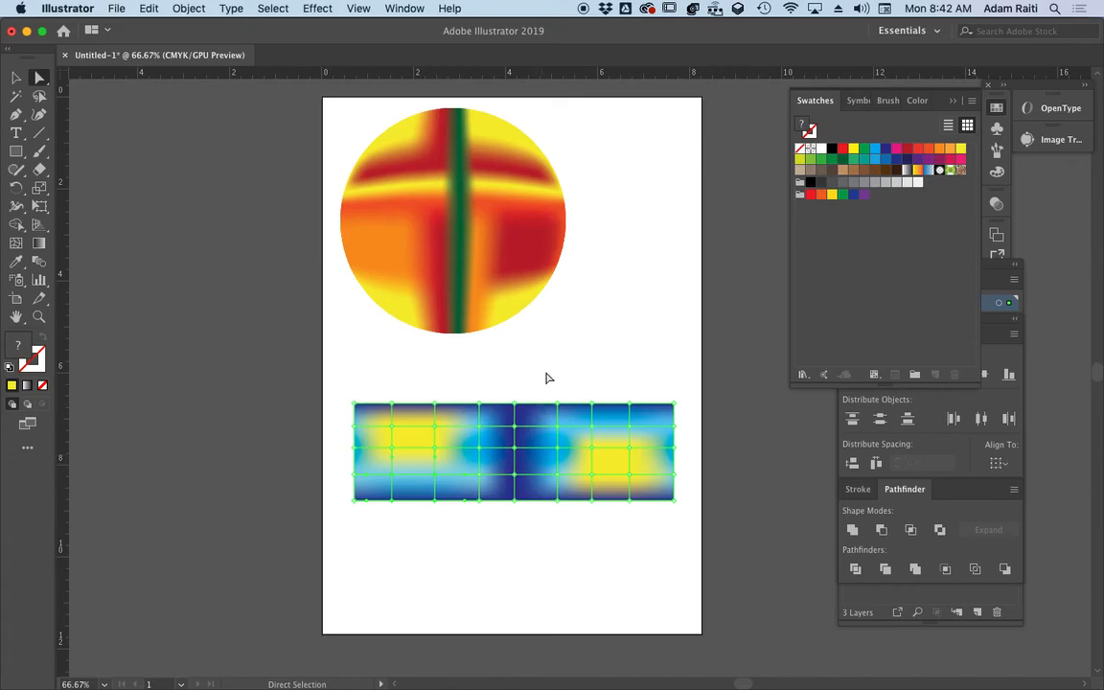
click(547, 378)
Move the whole meshed rectangle up to just below the circle and deselect it
click(16, 77)
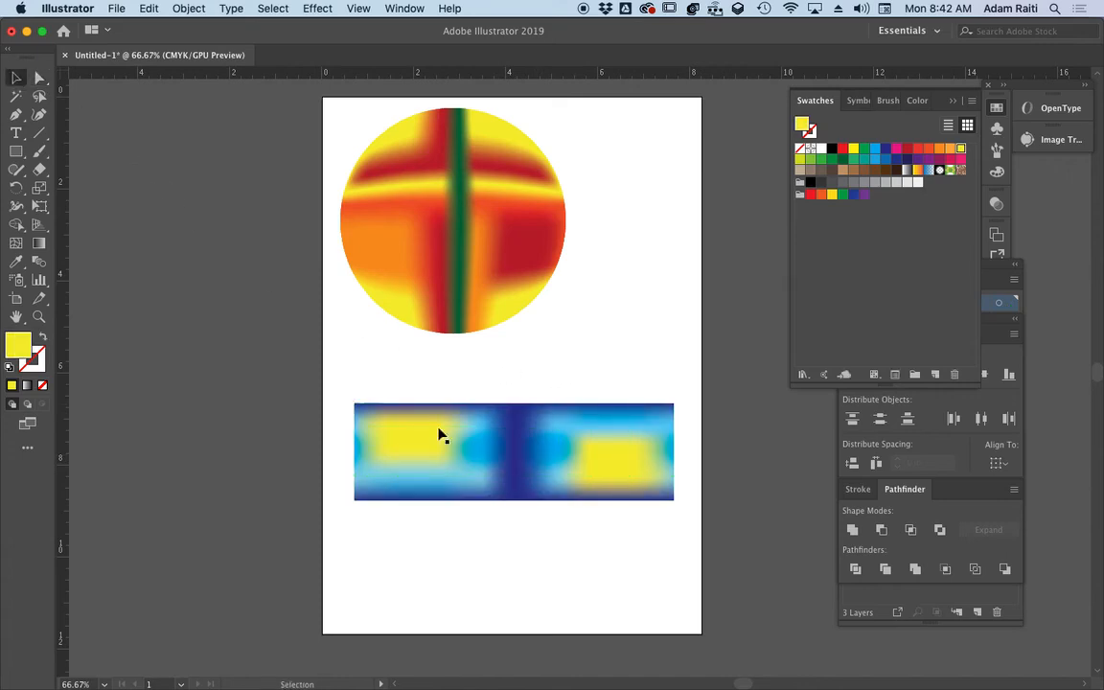
click(520, 466)
drag(530, 463, 541, 427)
click(583, 325)
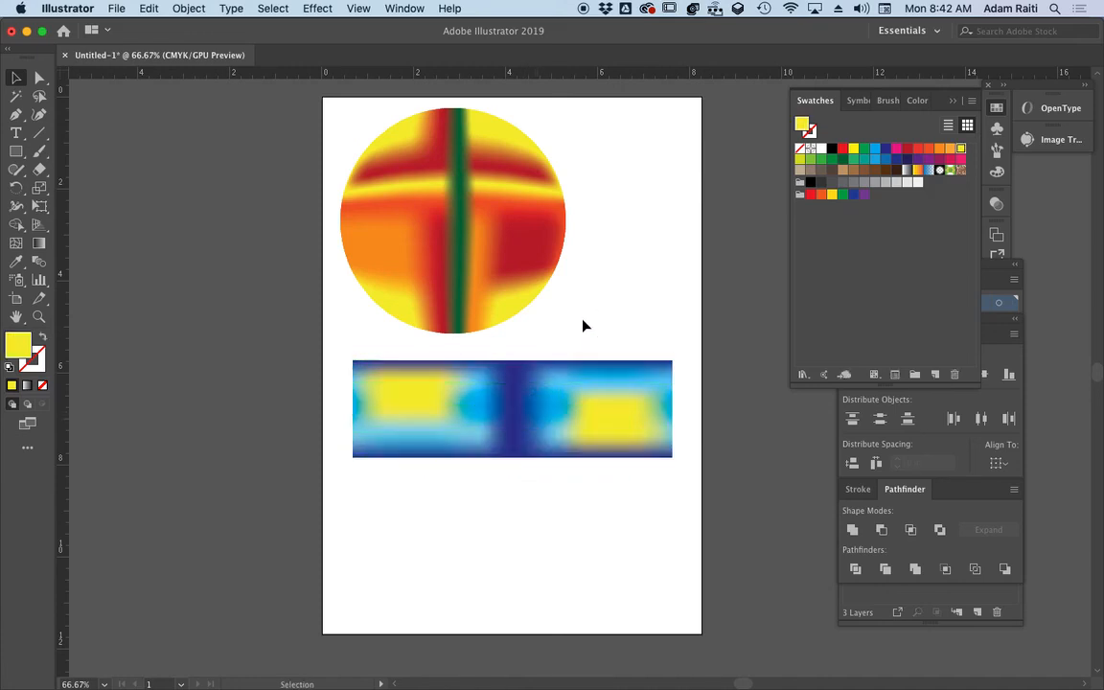
Move the meshed rectangle back down, away from the circle, and deselect it
click(541, 408)
drag(541, 439, 537, 477)
click(513, 377)
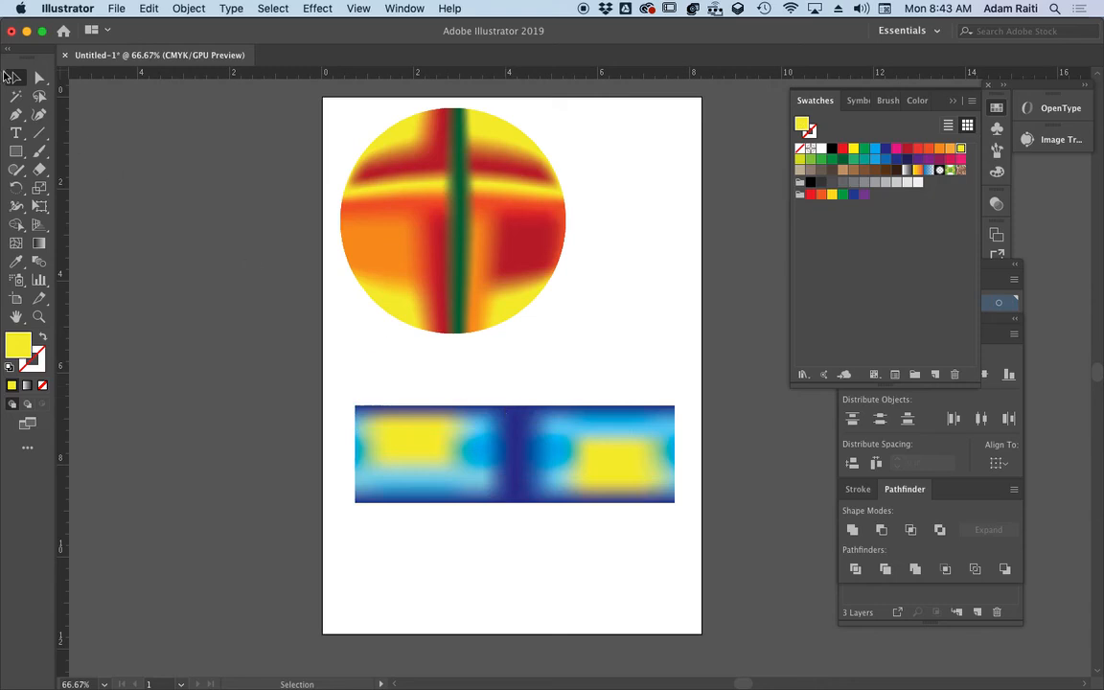
Move the three middle mesh points on the rectangle's top edge upward to form a raised bulge
key(a)
click(509, 445)
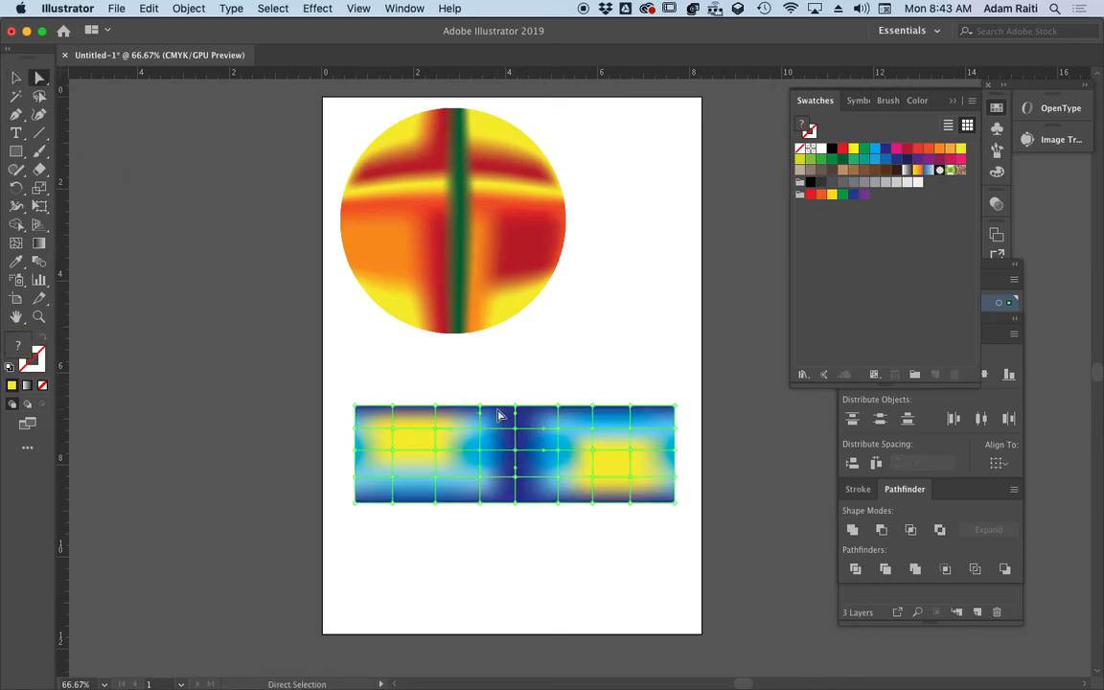
drag(466, 389, 515, 375)
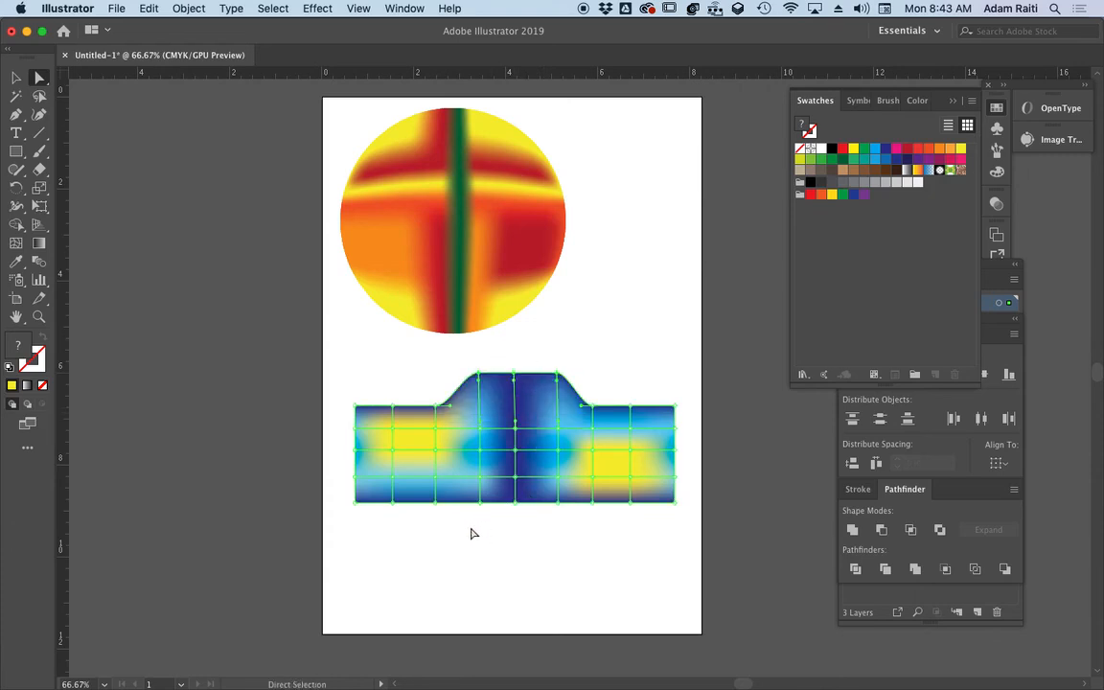
Move the rectangle's three middle bottom-edge mesh points downward into a bulge, pull the three middle points of both ends outward, and deselect
mouse_move(472, 533)
mouse_down()
mouse_move(573, 493)
mouse_move(515, 508)
mouse_move(512, 536)
mouse_move(514, 528)
mouse_up()
click(529, 561)
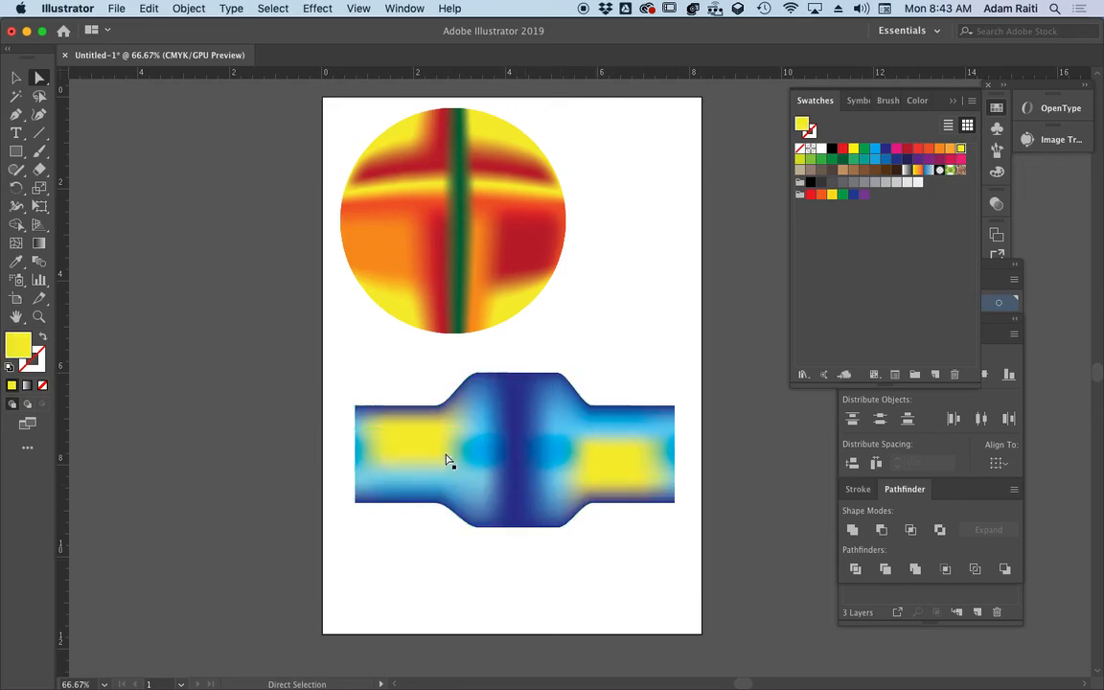
click(626, 478)
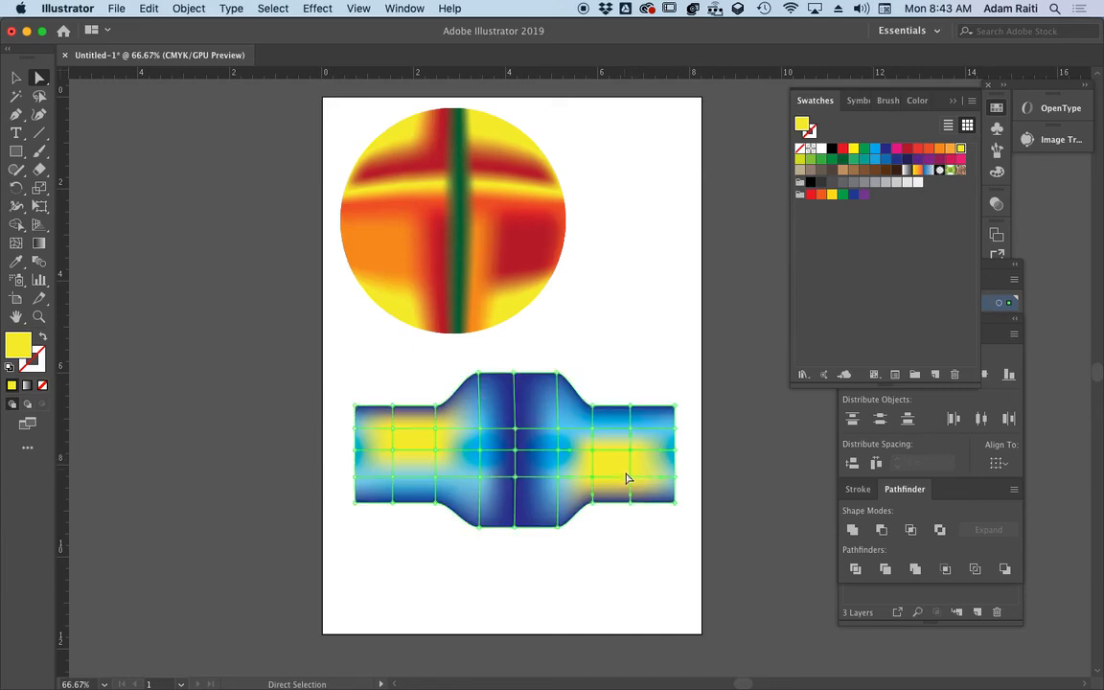
click(656, 478)
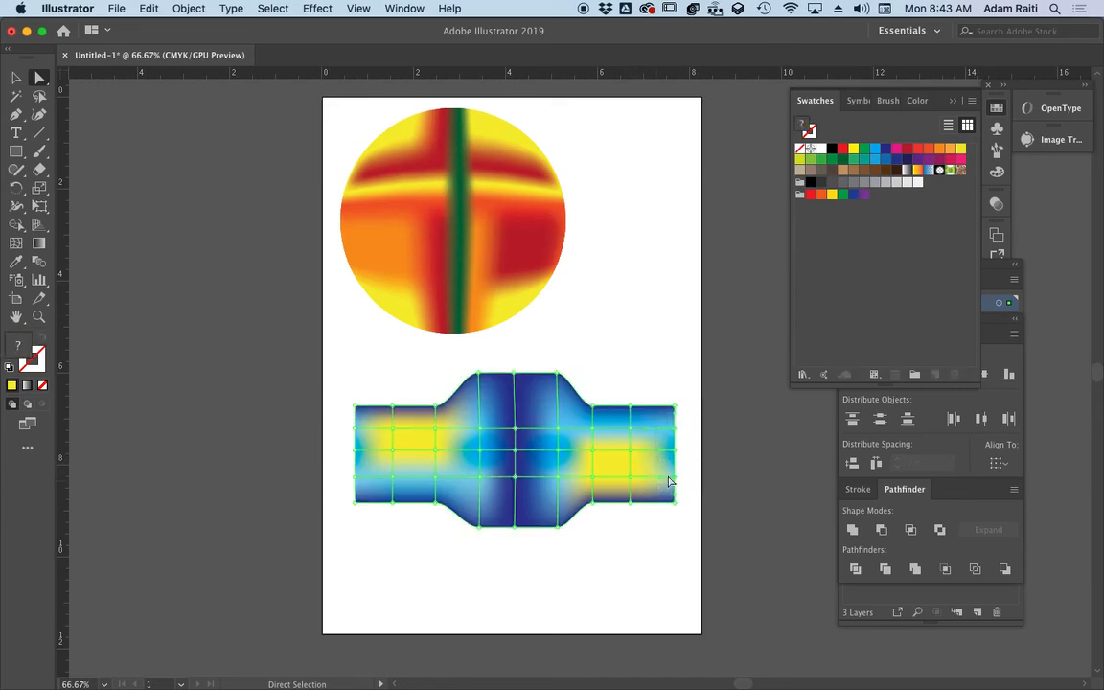
click(676, 450)
drag(675, 451, 696, 451)
drag(336, 425, 333, 477)
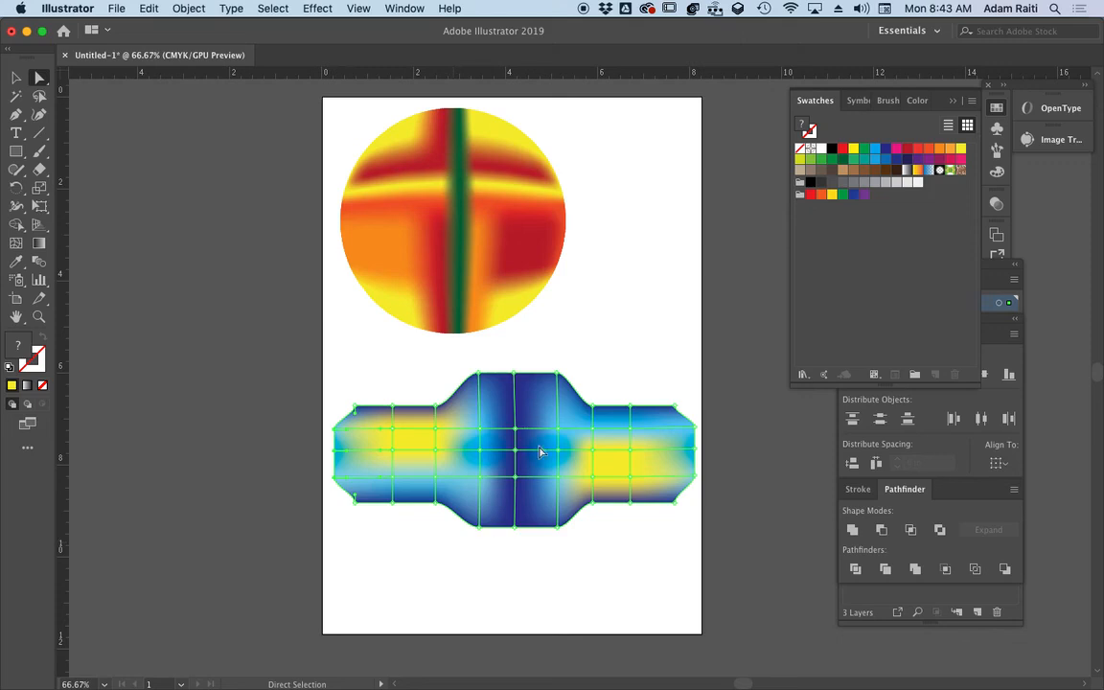
click(629, 375)
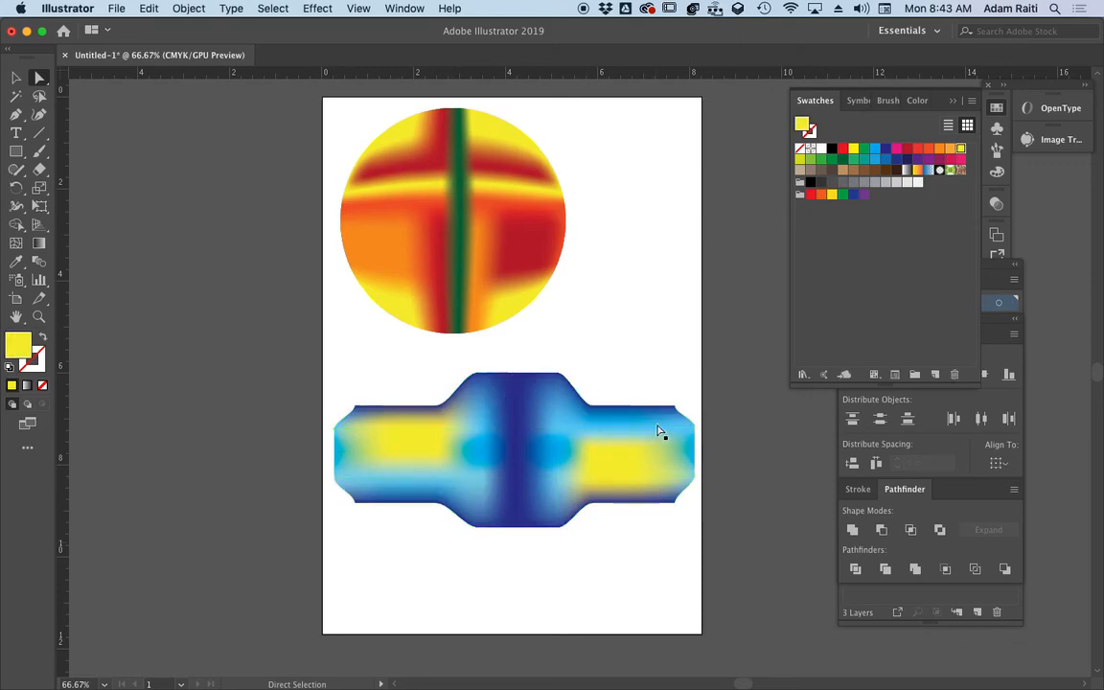
Warp the mesh inside the shape by shifting patches left of centre upward and patches right of centre and along the lower middle downward
click(431, 451)
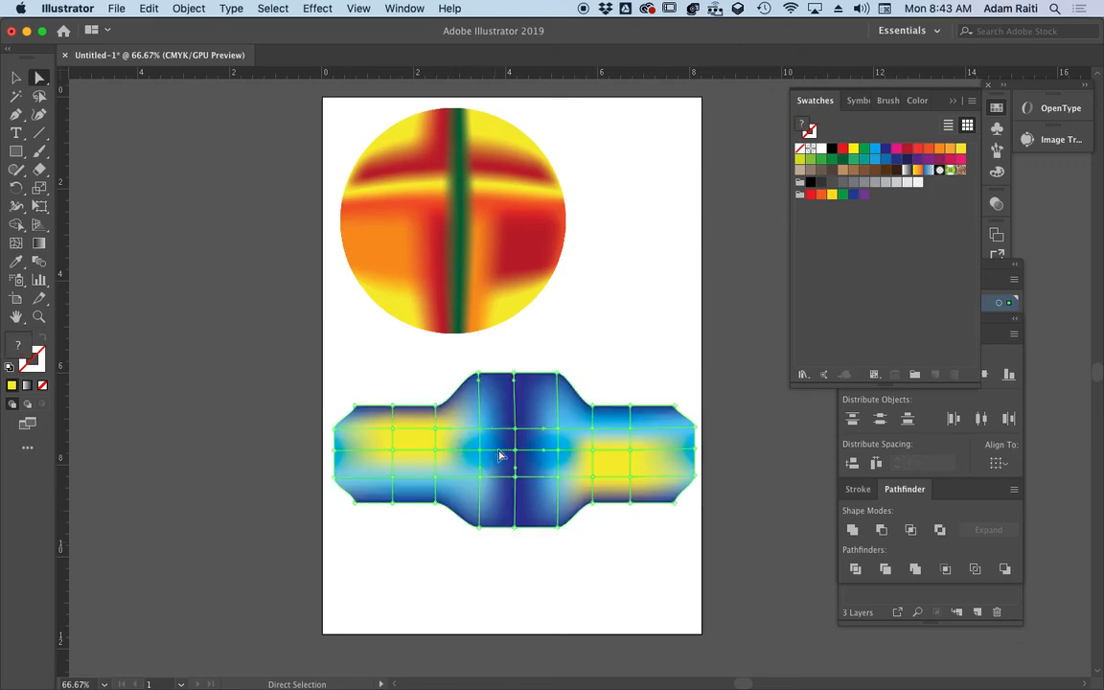
drag(515, 430, 514, 409)
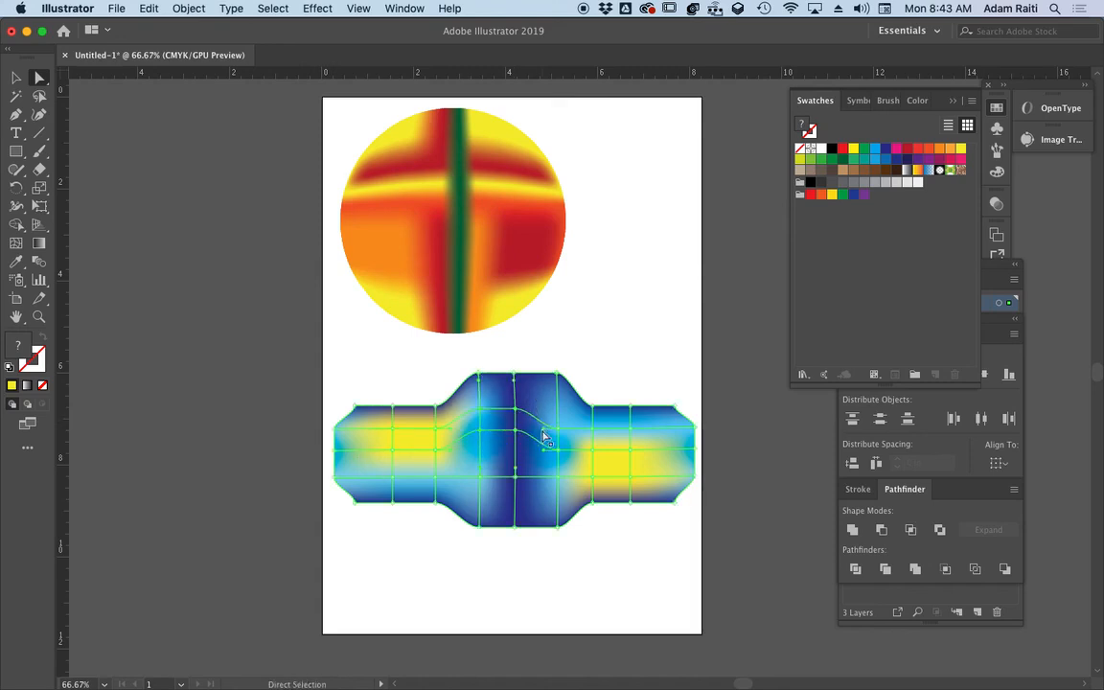
click(579, 444)
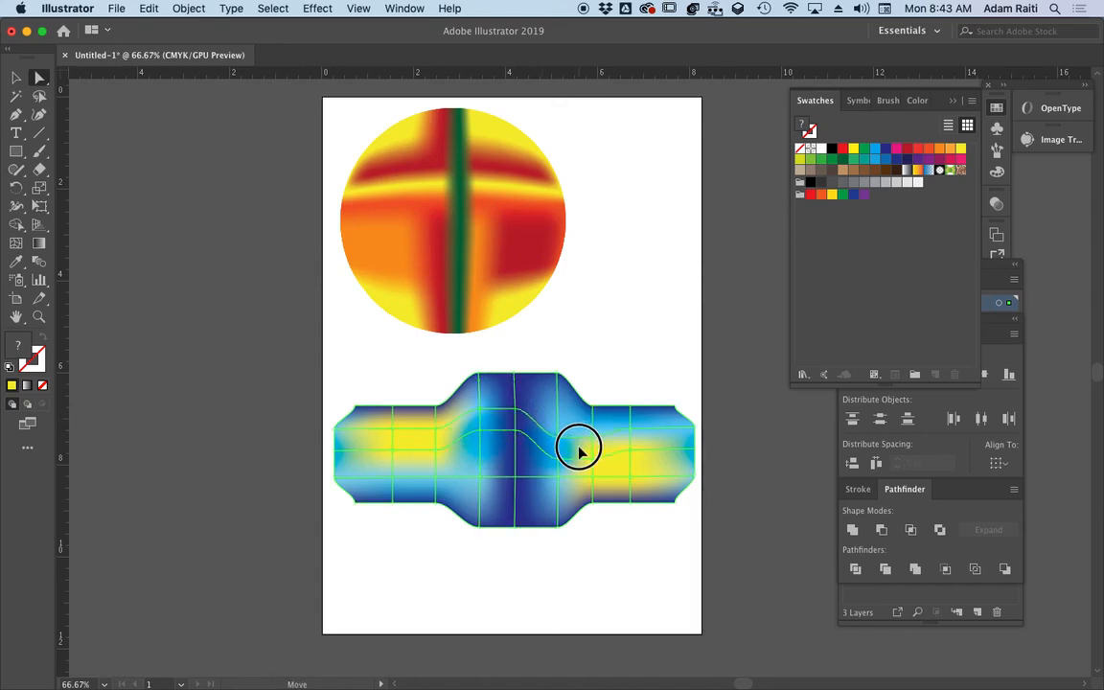
drag(617, 469, 497, 501)
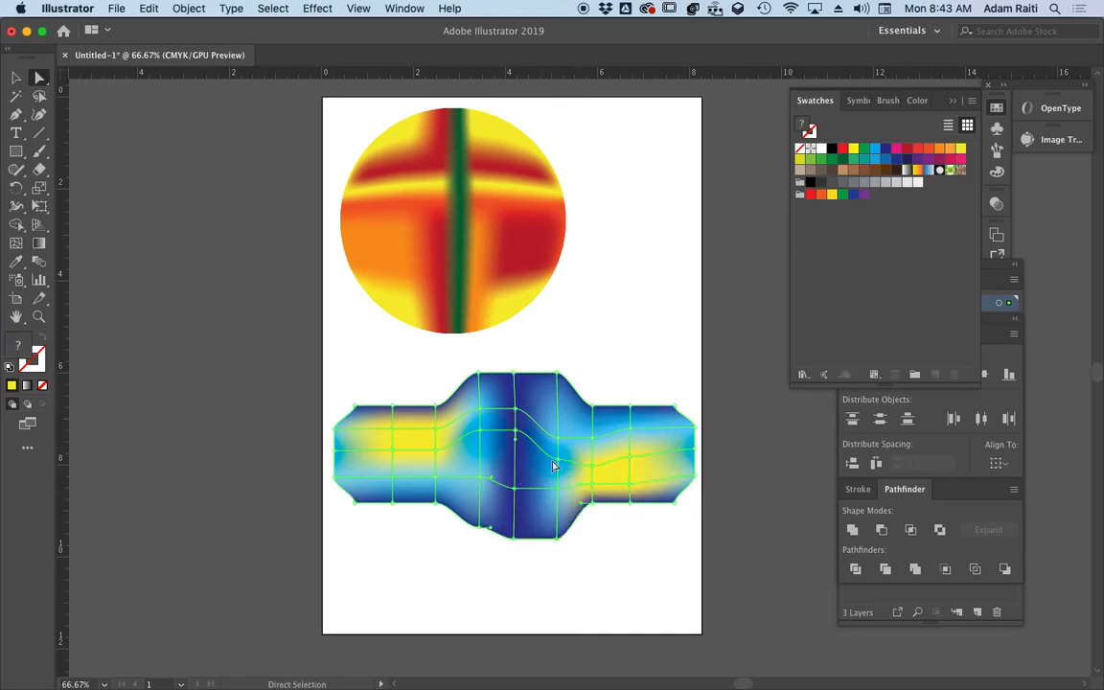